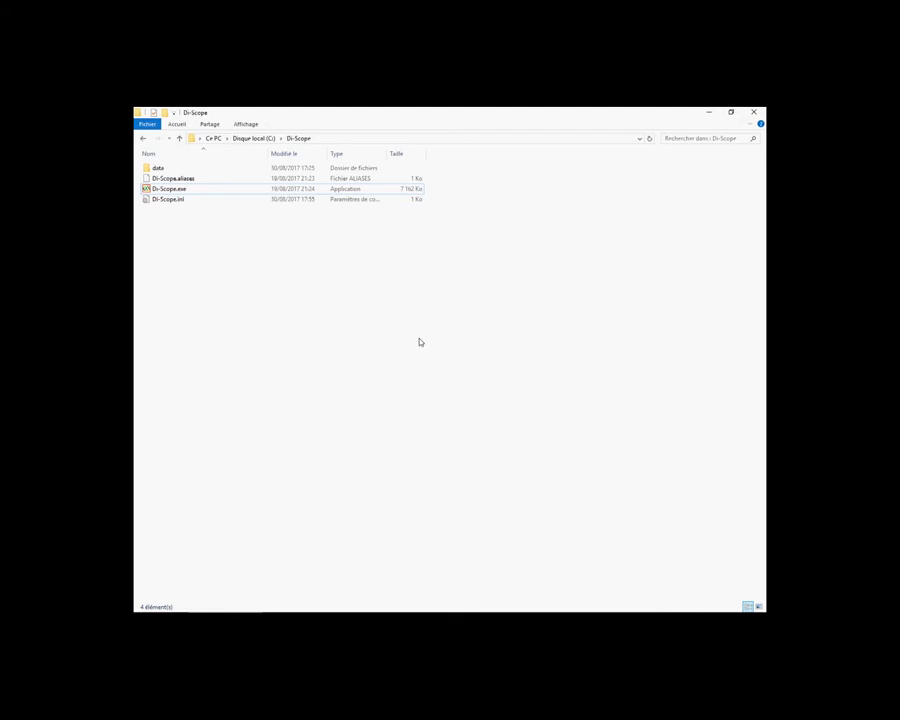
Launch Di-Scope.exe from the Di-Scope folder and transfer the oscilloscope's traces three times
click(148, 191)
click(148, 190)
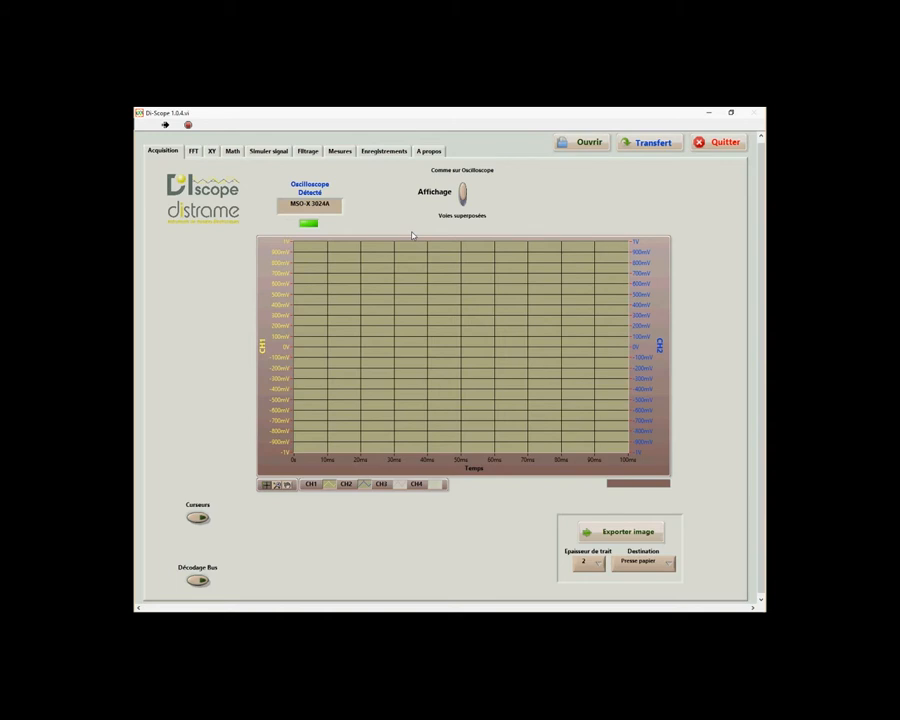
click(651, 144)
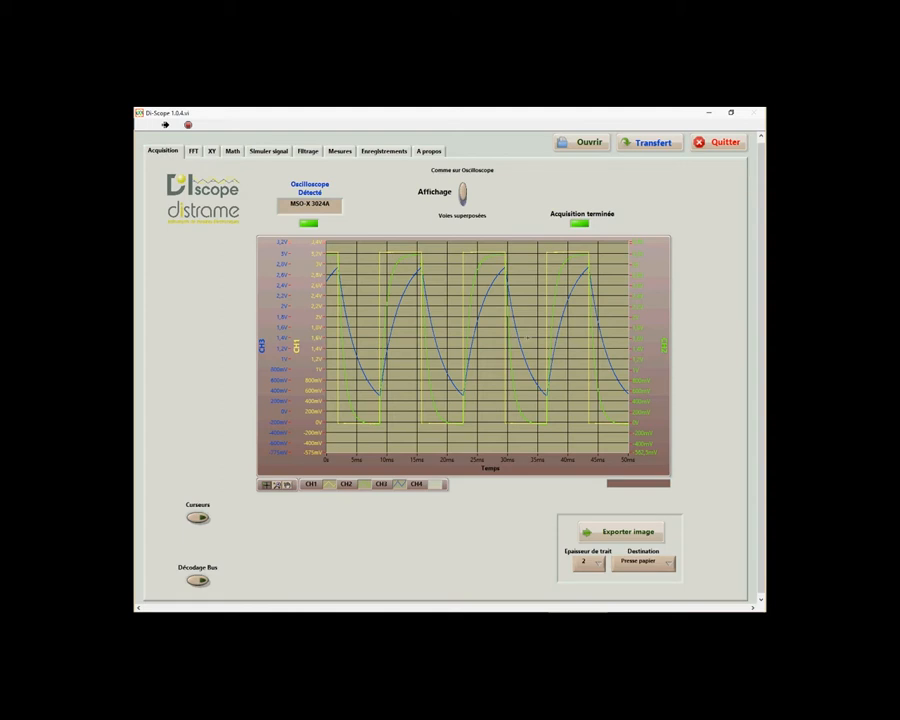
click(648, 142)
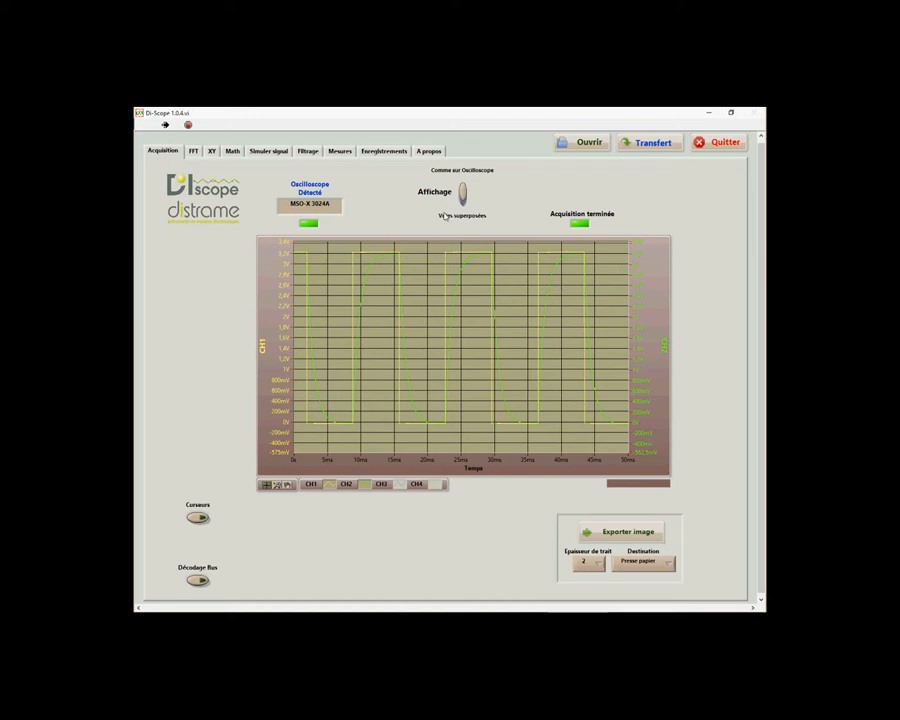
click(648, 142)
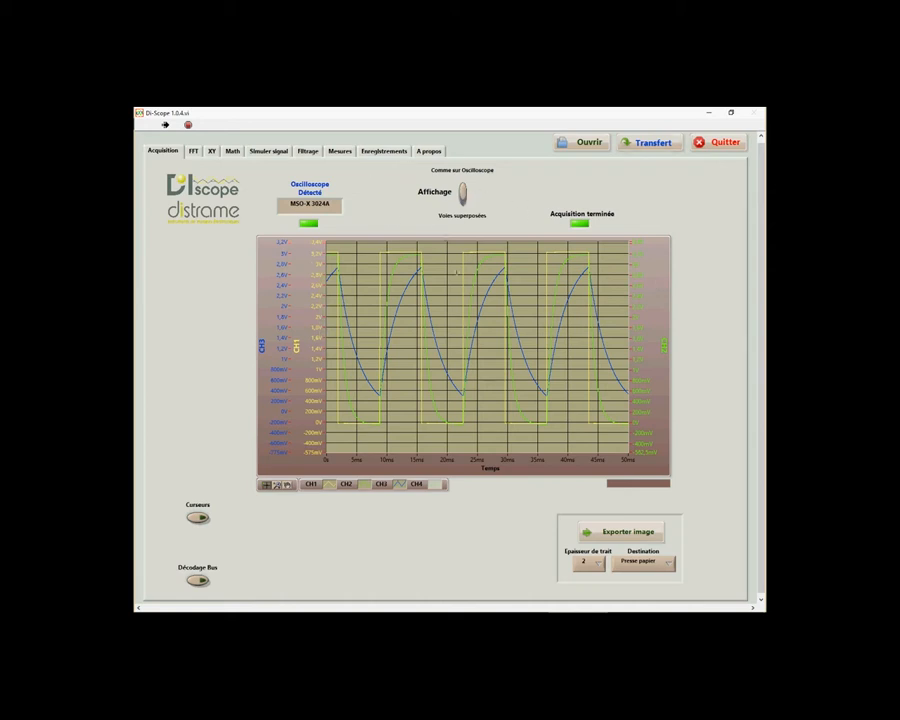
Switch the trace display to Voies superposées and back to Comme sur Oscilloscope
click(462, 191)
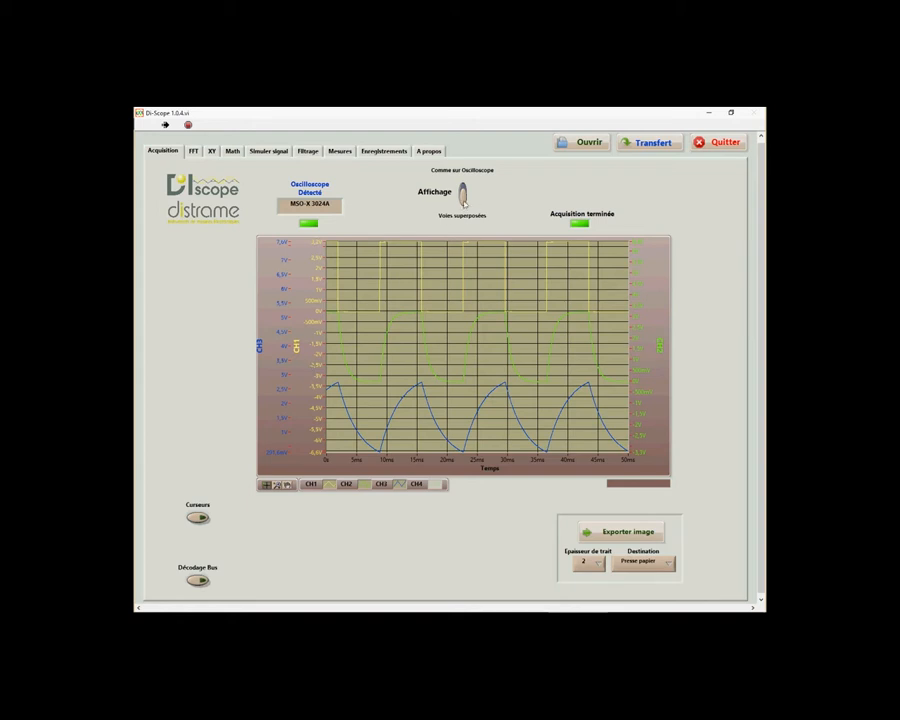
click(462, 194)
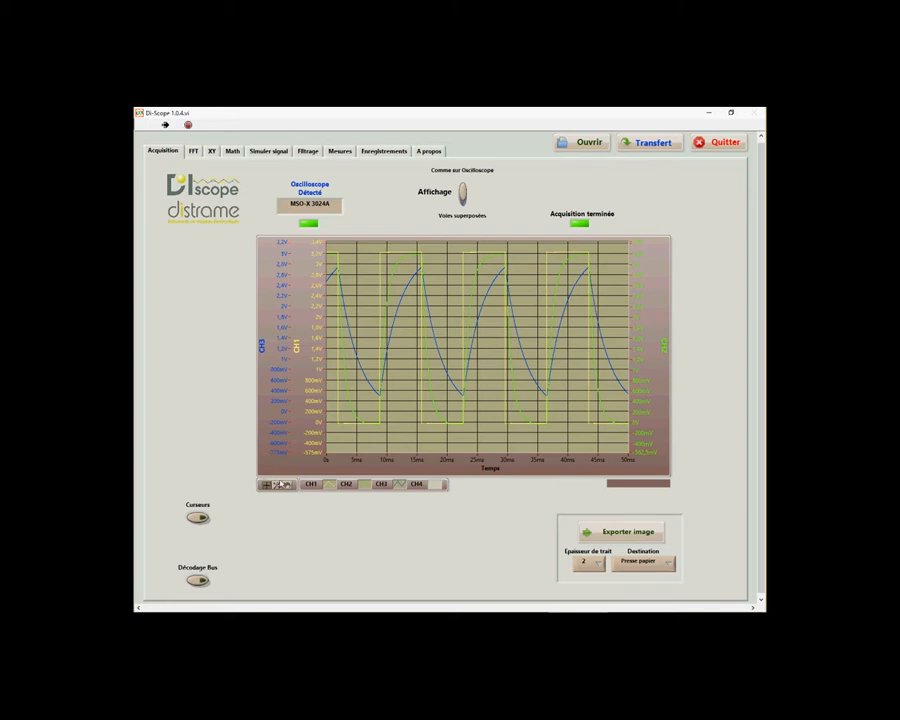
Zoom with a rectangle into the CH3 peak near 16 ms and fit all the traces back into the graph
click(283, 484)
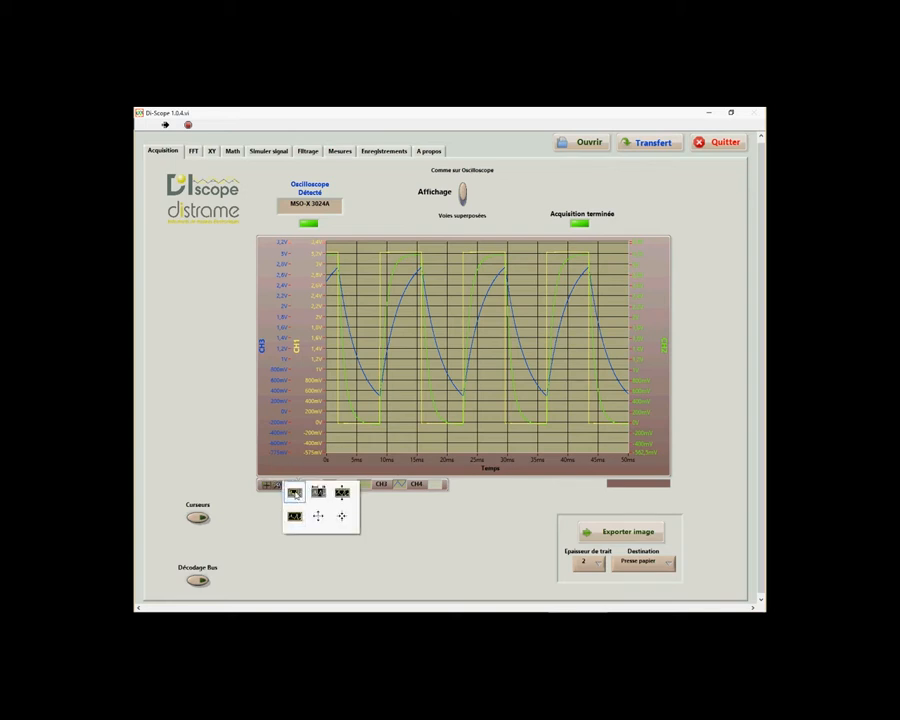
click(295, 492)
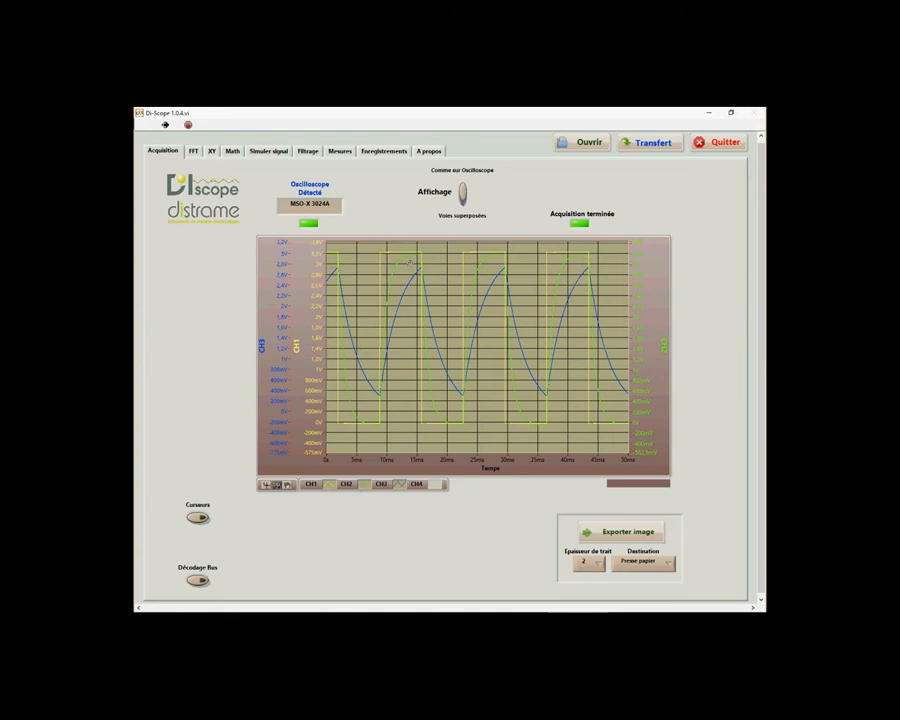
drag(428, 289, 431, 290)
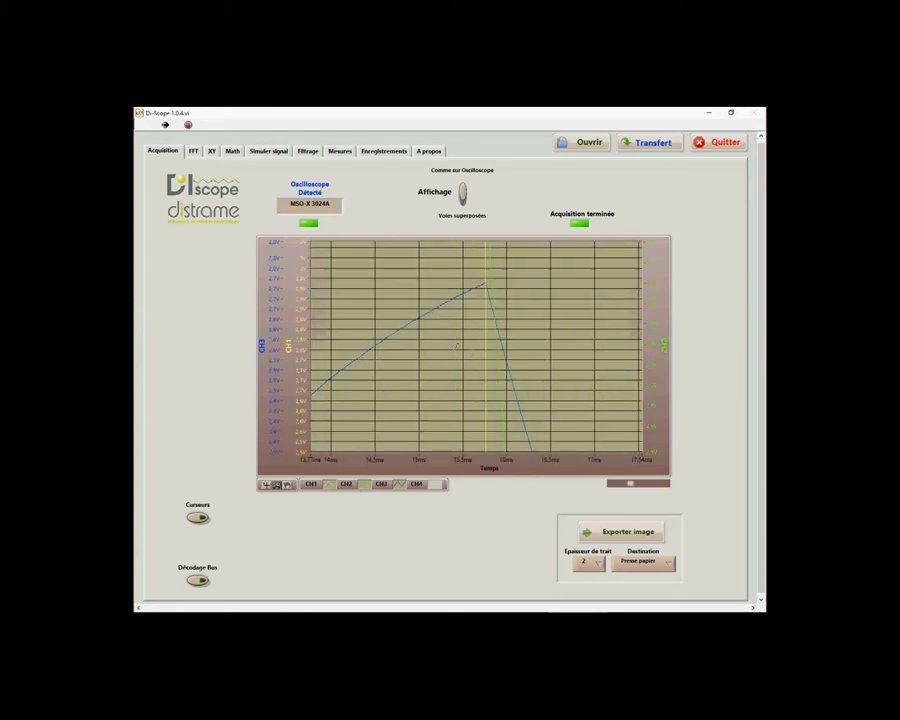
click(283, 485)
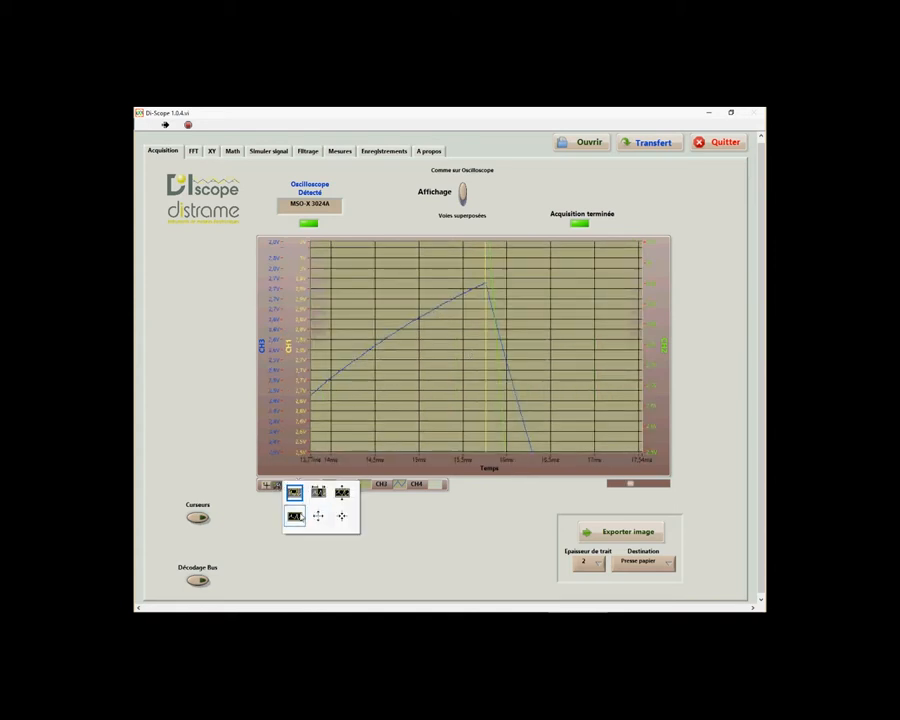
click(295, 517)
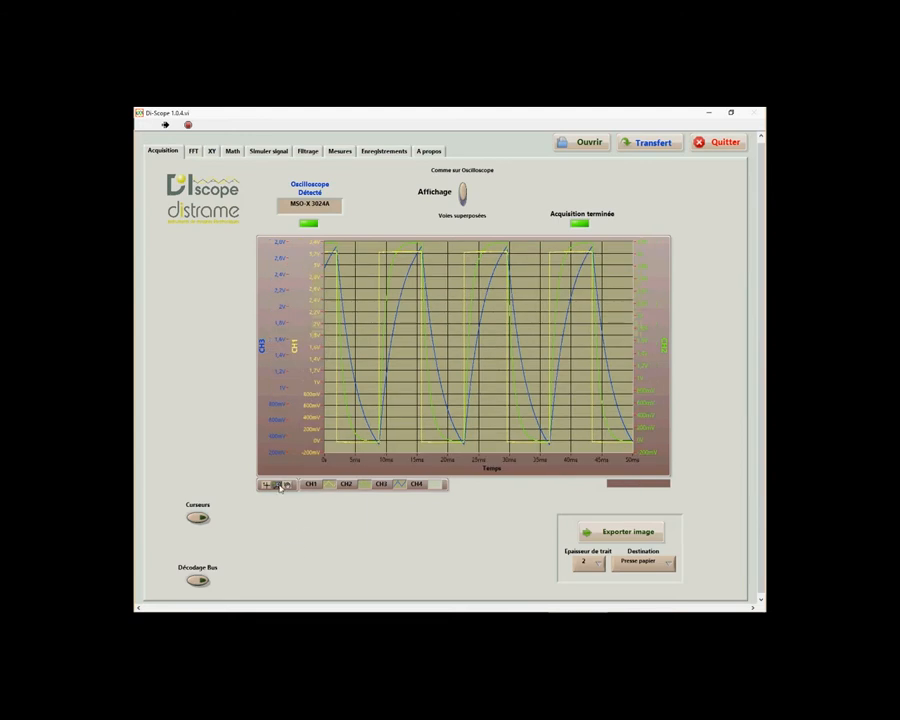
Zoom only the time axis to roughly the middle two periods and restore the full time range
click(283, 485)
click(318, 492)
drag(519, 372, 520, 374)
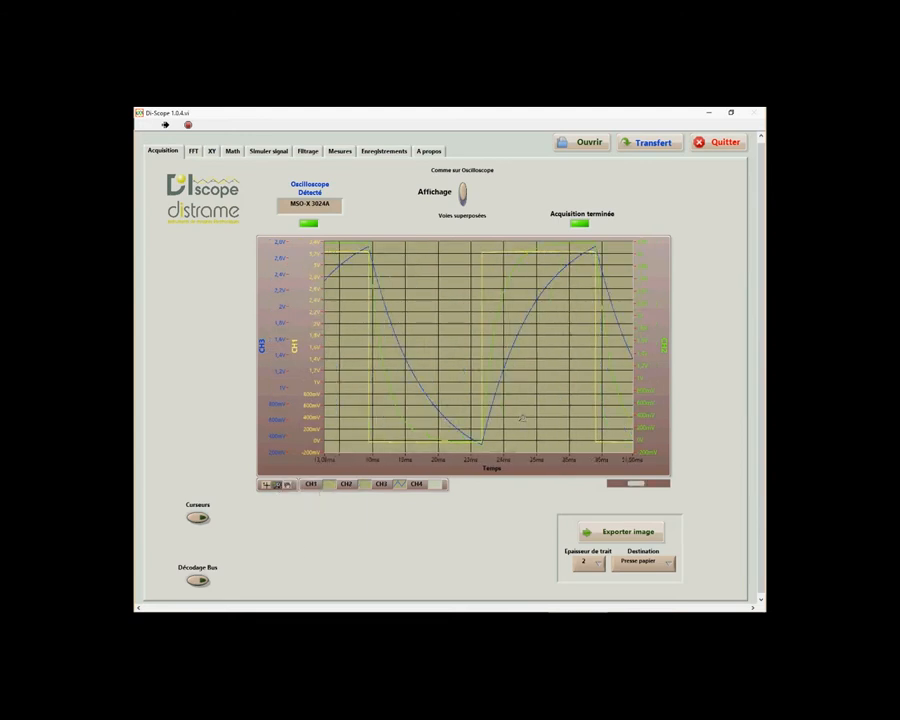
click(283, 485)
click(294, 490)
Zoom only the voltage axes to the middle band of the traces and fit all the traces back into the graph
click(276, 487)
click(340, 495)
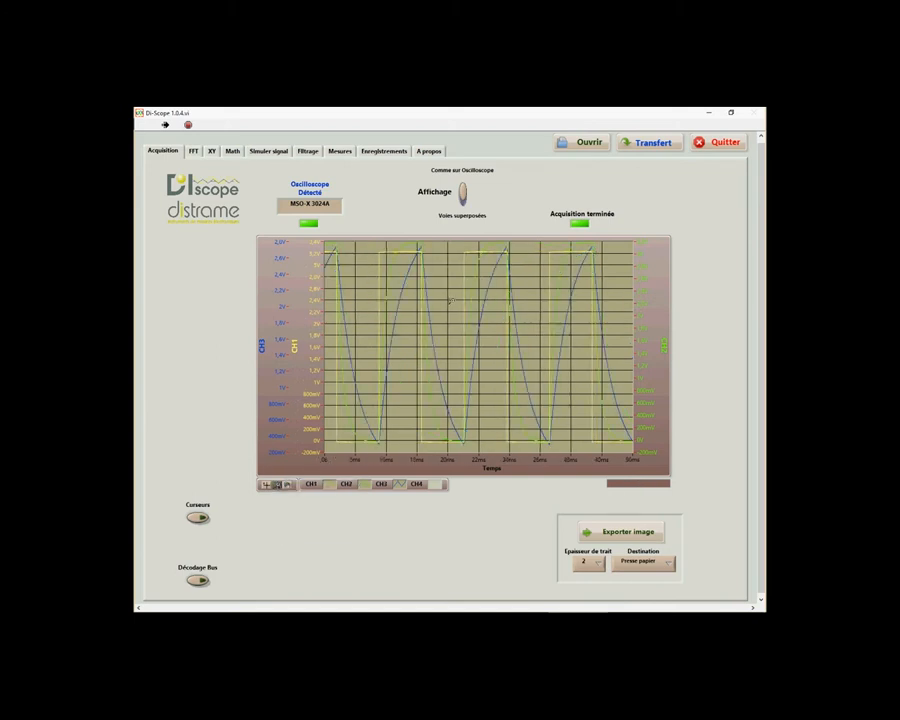
drag(451, 301, 449, 367)
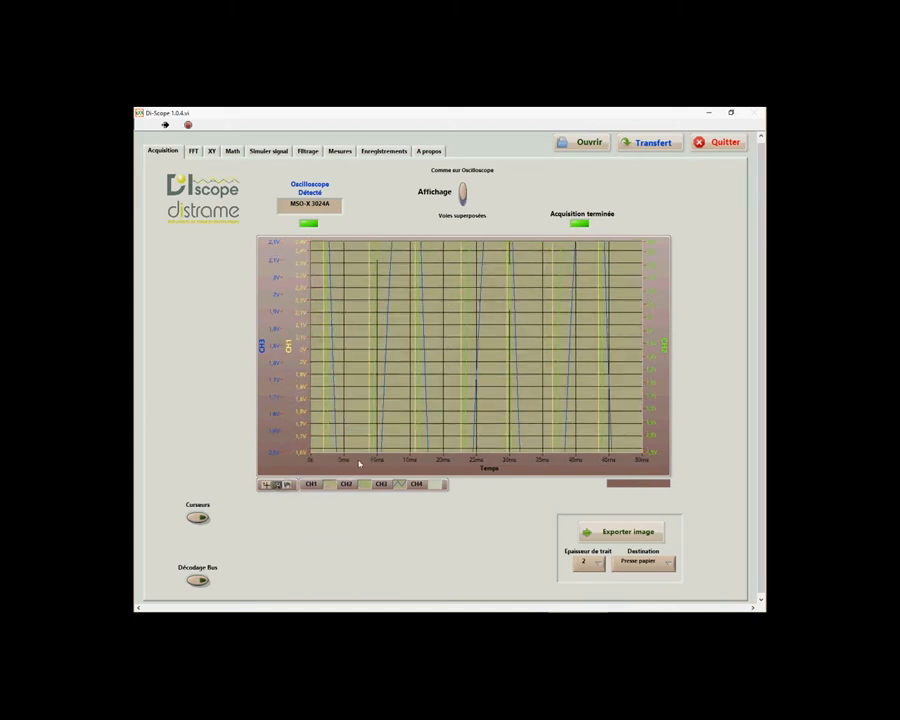
click(283, 485)
click(294, 490)
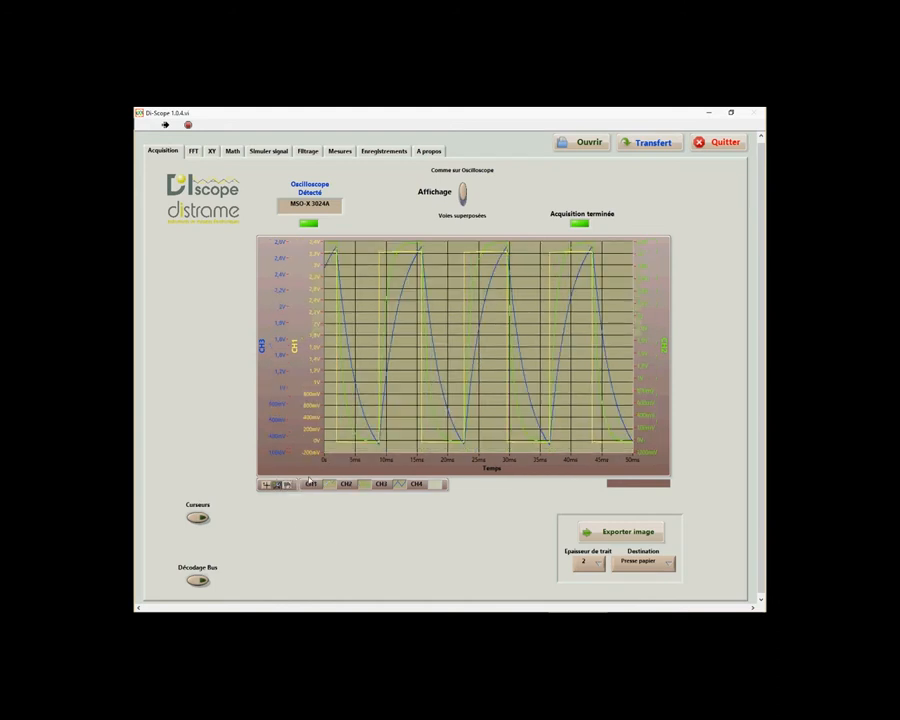
Zoom the time axis to about 12.6–19 ms and shift the visible time window to about two milliseconds earlier
click(277, 485)
click(322, 494)
drag(400, 378, 437, 386)
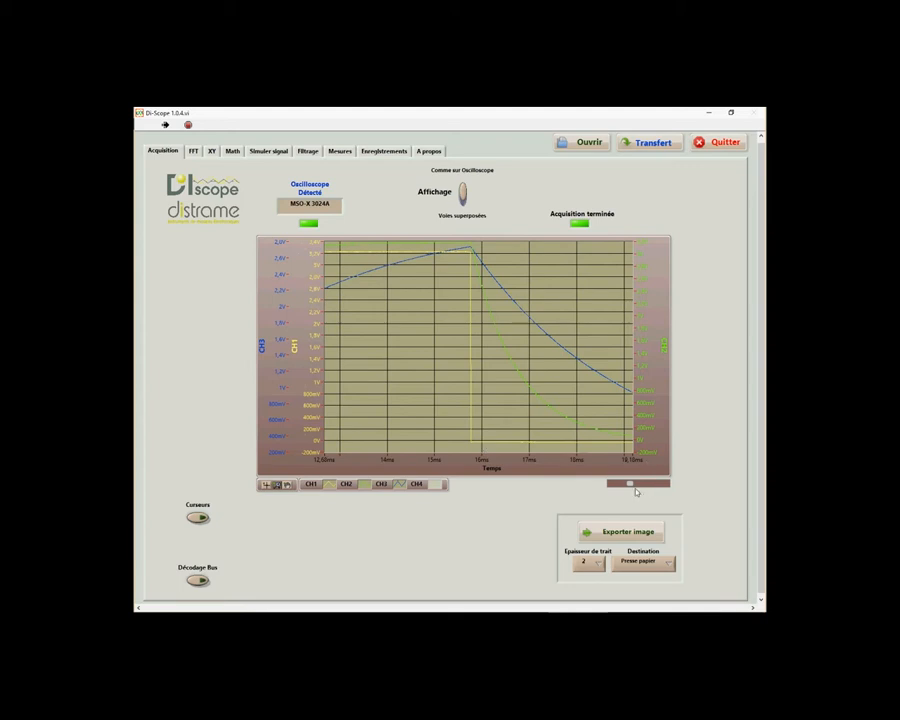
drag(632, 486, 629, 485)
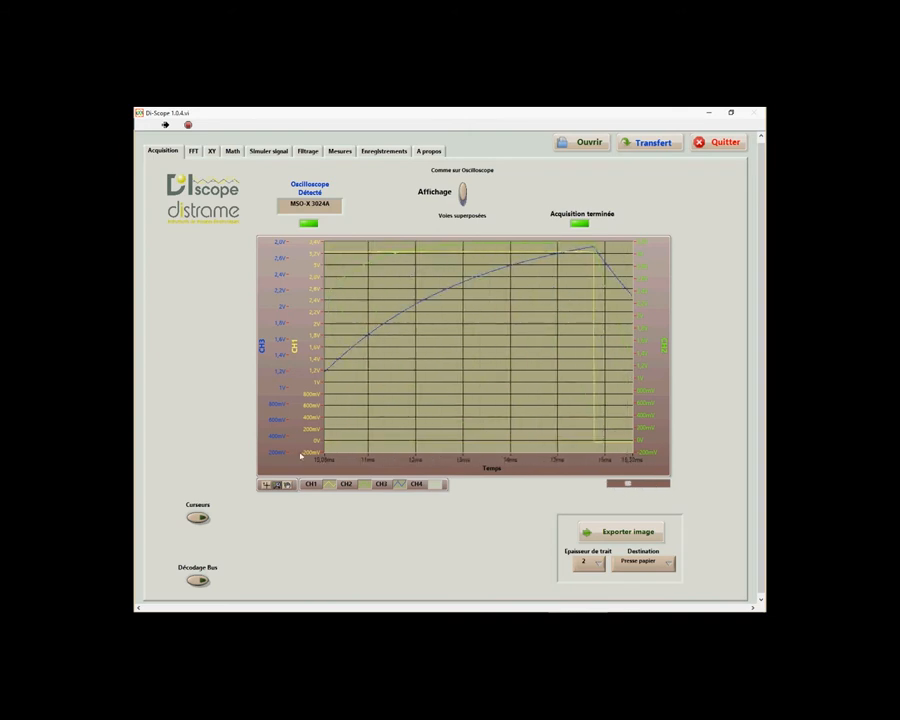
Pan the zoomed traces within the graph with the hand tool and restore the full view of all the traces
click(288, 486)
drag(492, 313, 478, 290)
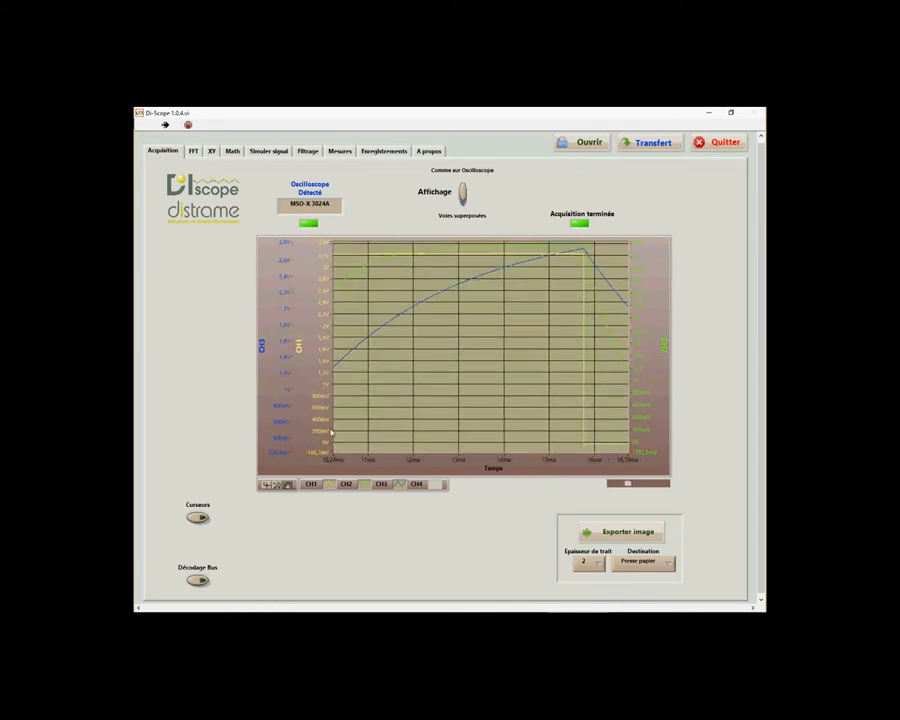
click(276, 487)
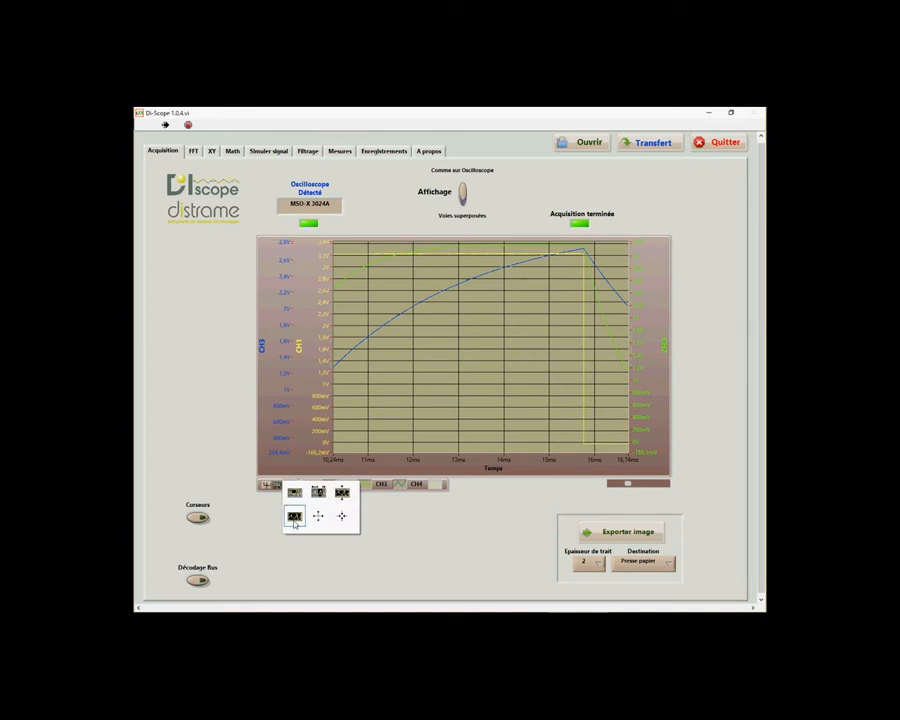
click(295, 520)
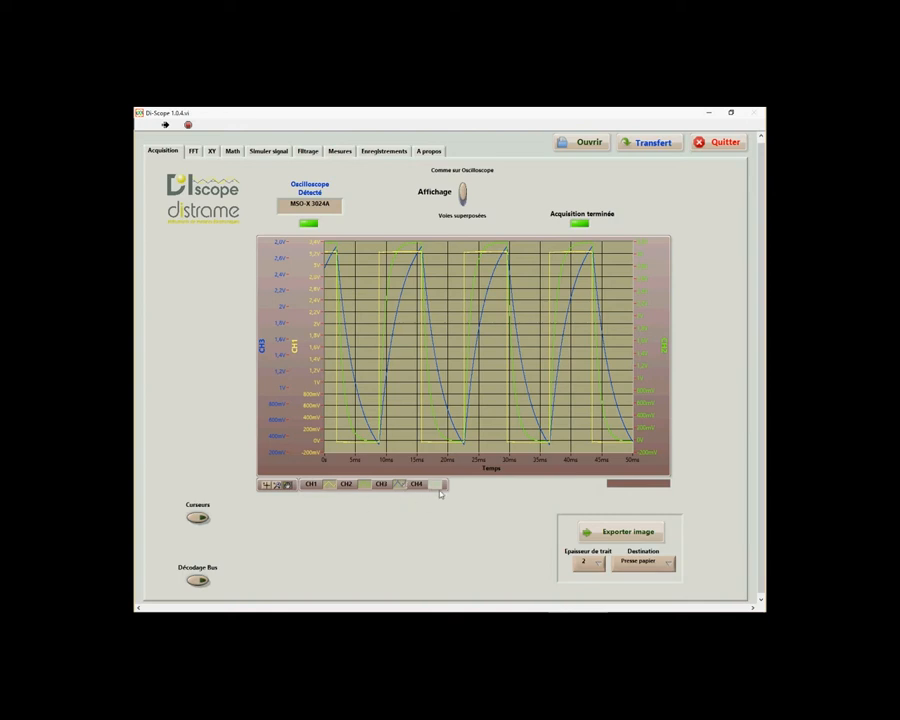
Set the CH1 trace colour to red
click(333, 488)
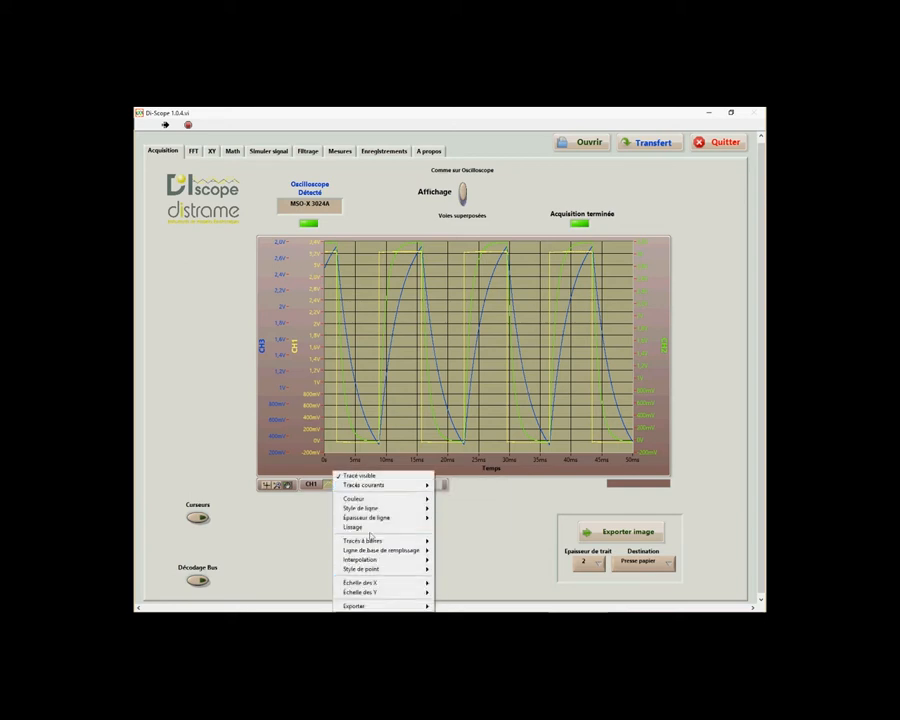
mouse_move(373, 500)
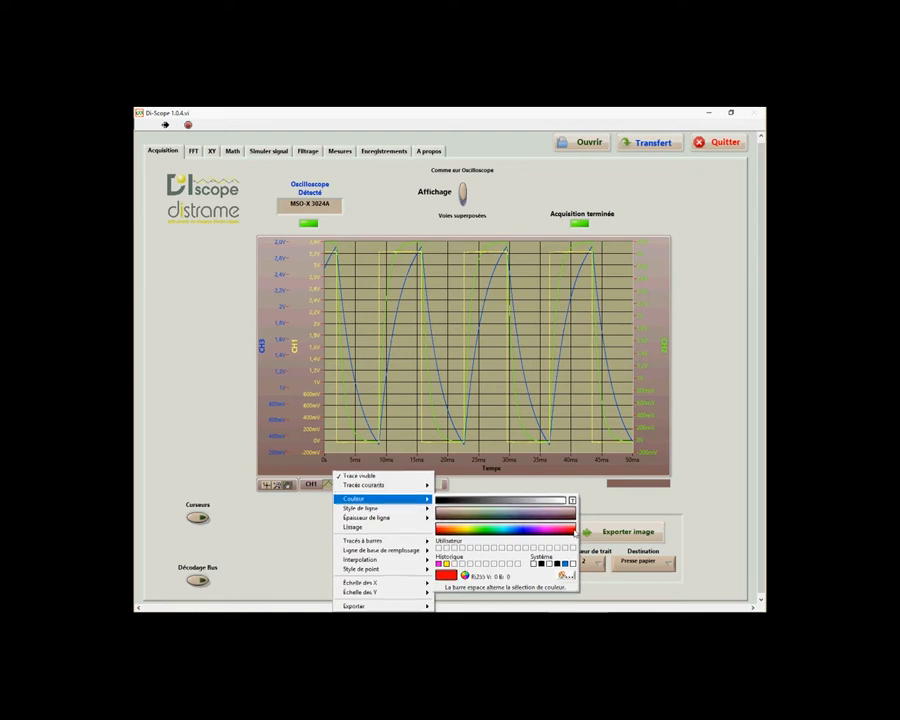
click(558, 532)
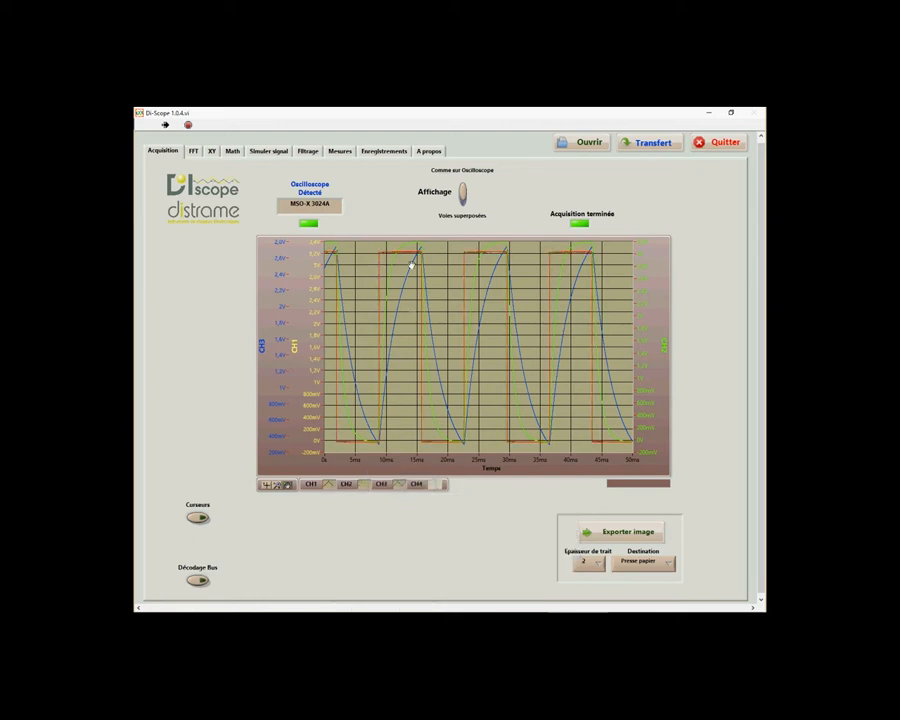
Set the CH1 trace colour to yellow
right_click(330, 485)
mouse_move(352, 498)
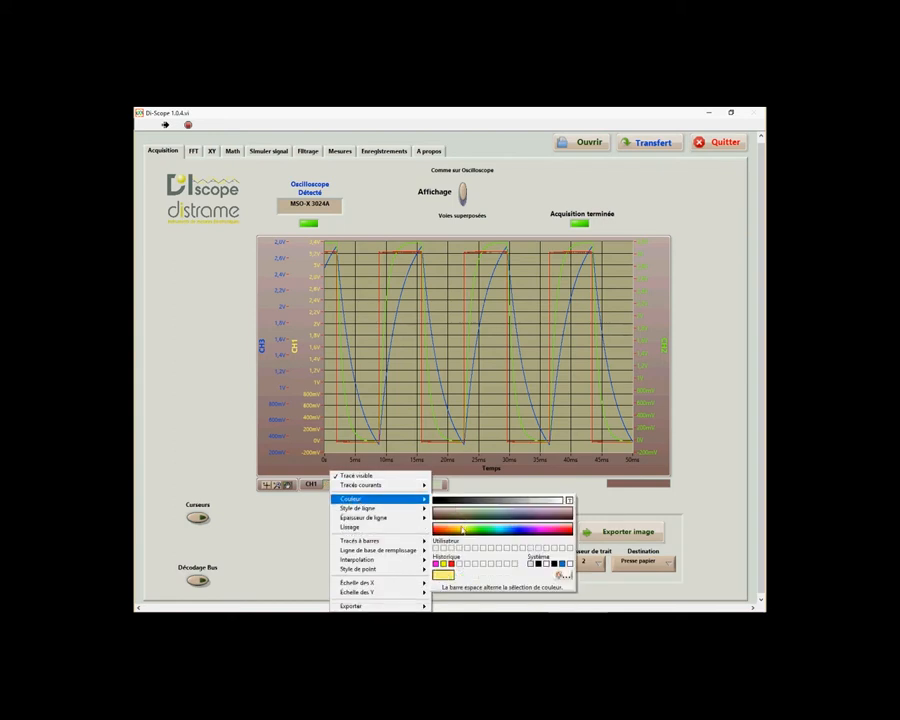
click(465, 532)
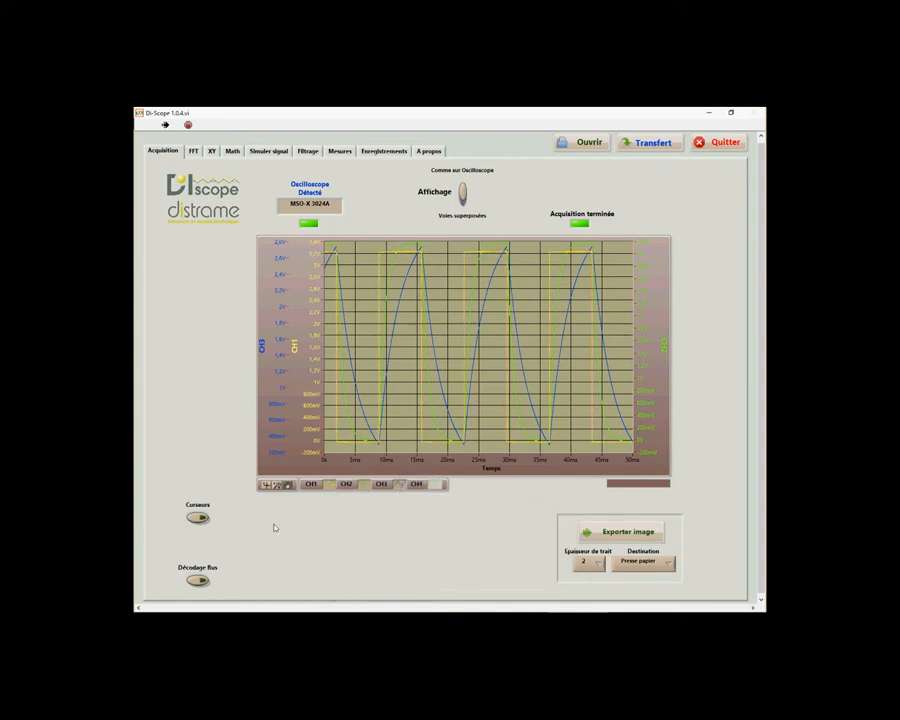
Thicken the CH1 trace by choosing a heavy line thickness
click(328, 484)
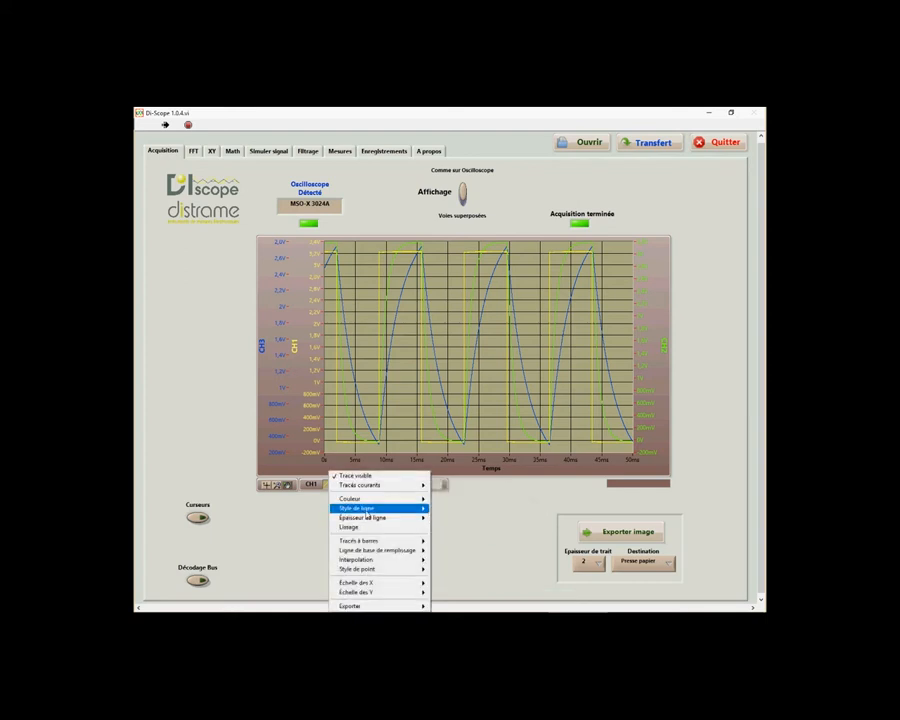
mouse_move(367, 521)
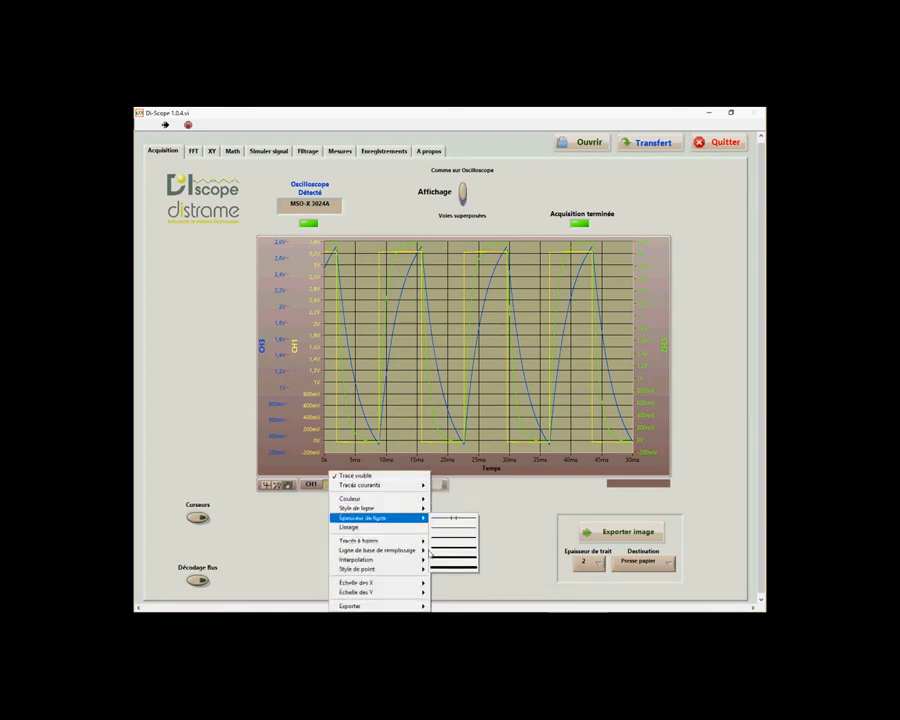
click(455, 545)
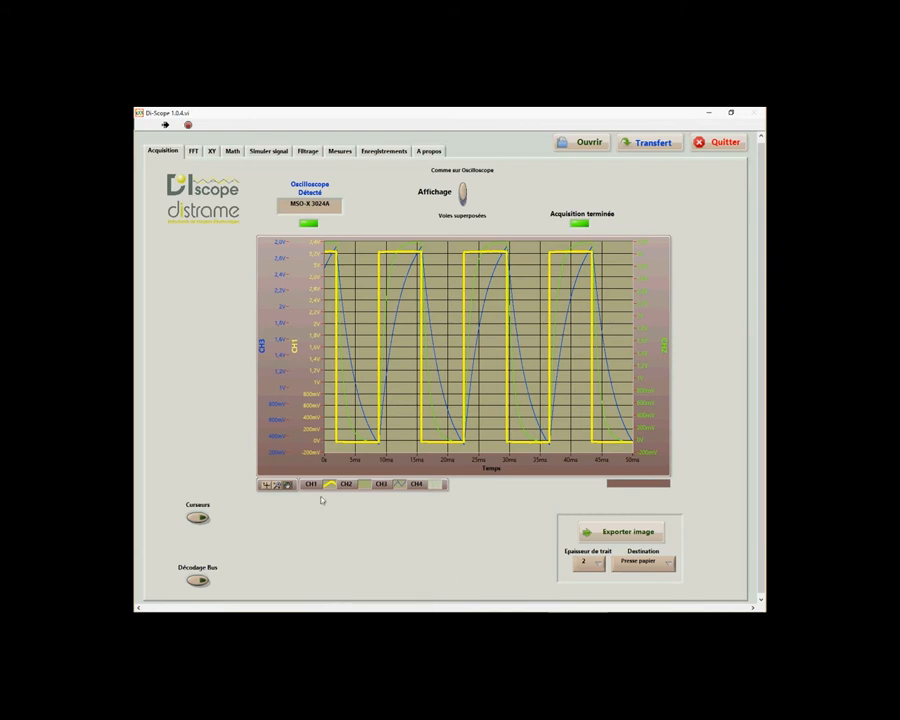
Reduce the CH1 trace's line thickness in two stages to a thin line
click(328, 484)
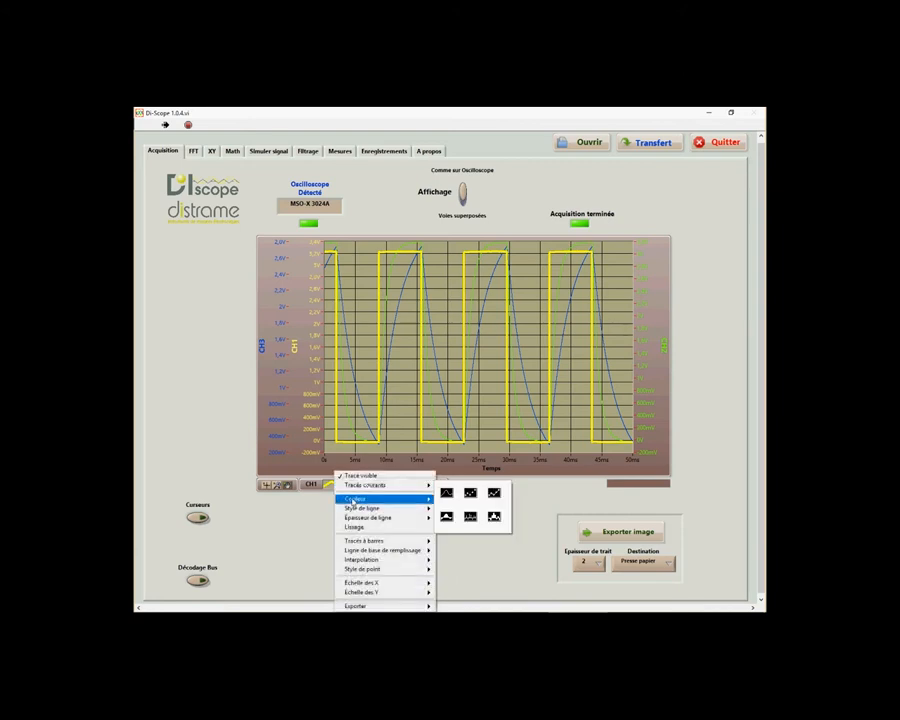
mouse_move(375, 518)
click(455, 530)
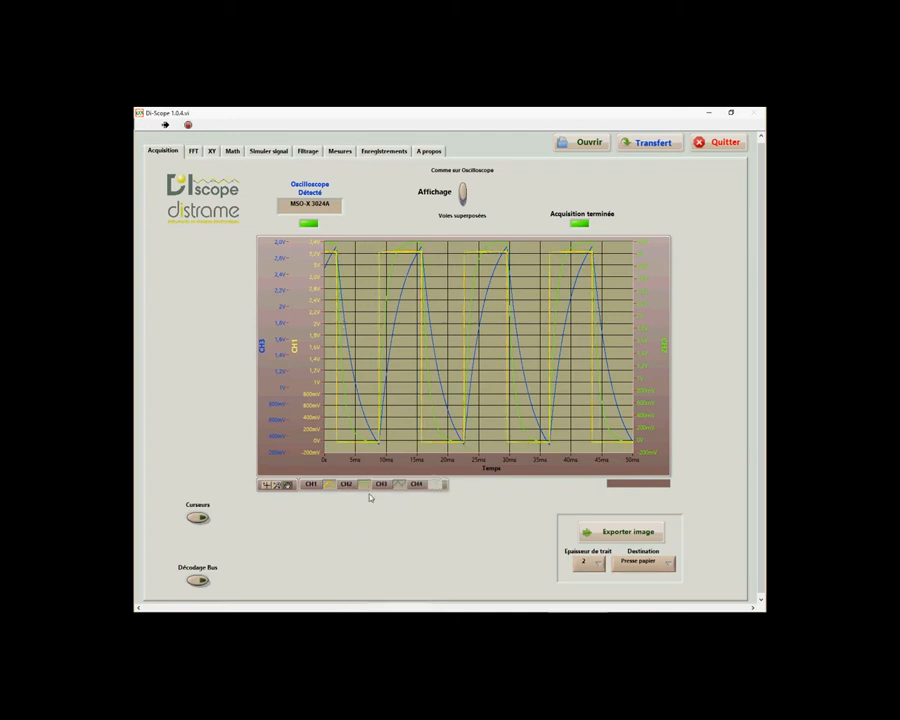
click(324, 484)
mouse_move(375, 520)
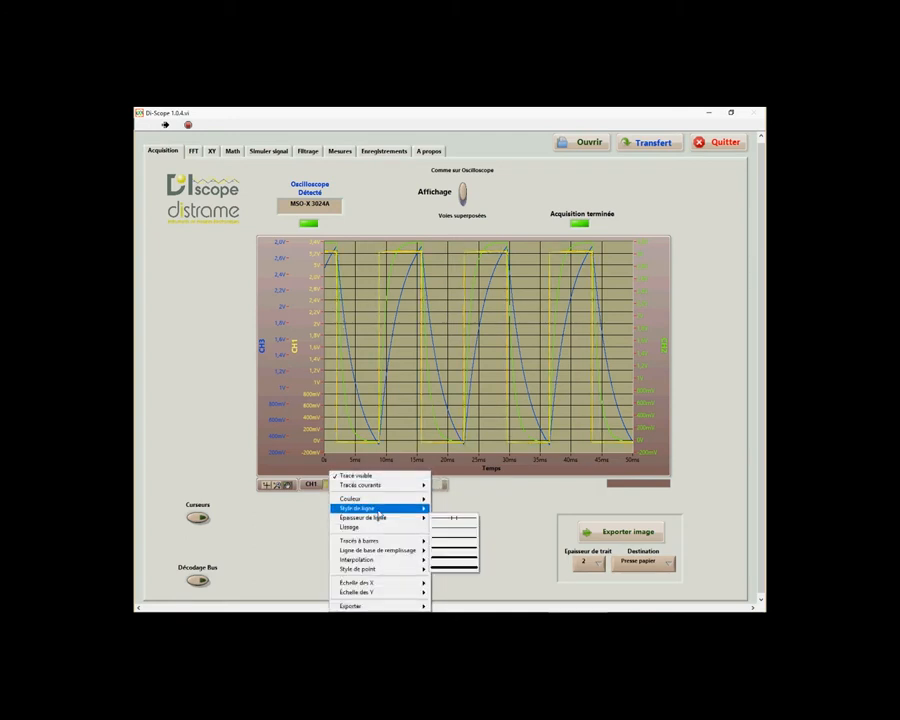
click(462, 530)
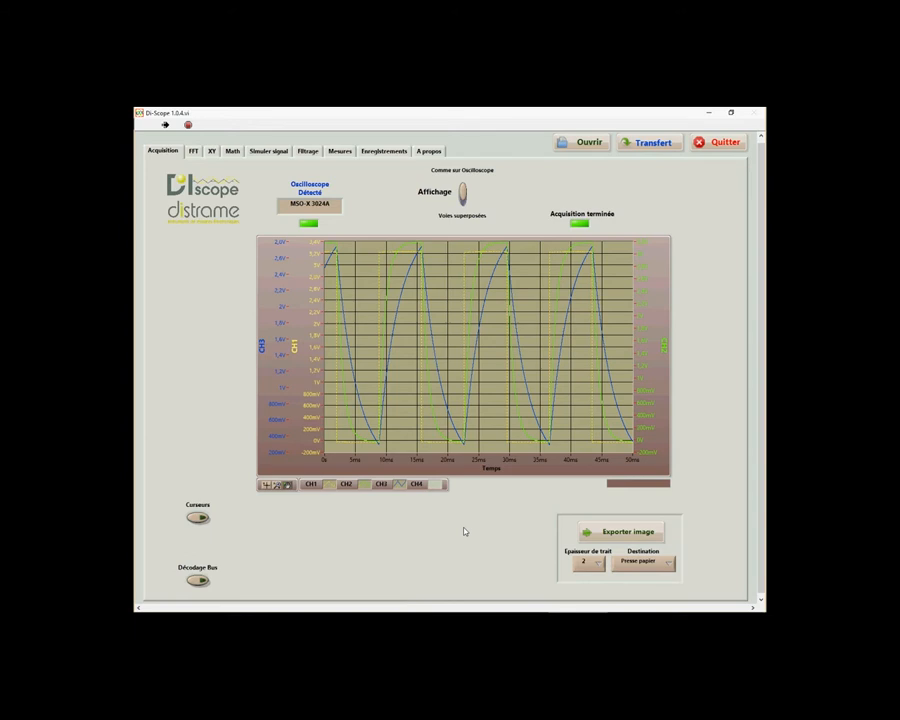
Adjust the CH1 trace's line thickness and line style to give a solid yellow line
click(333, 484)
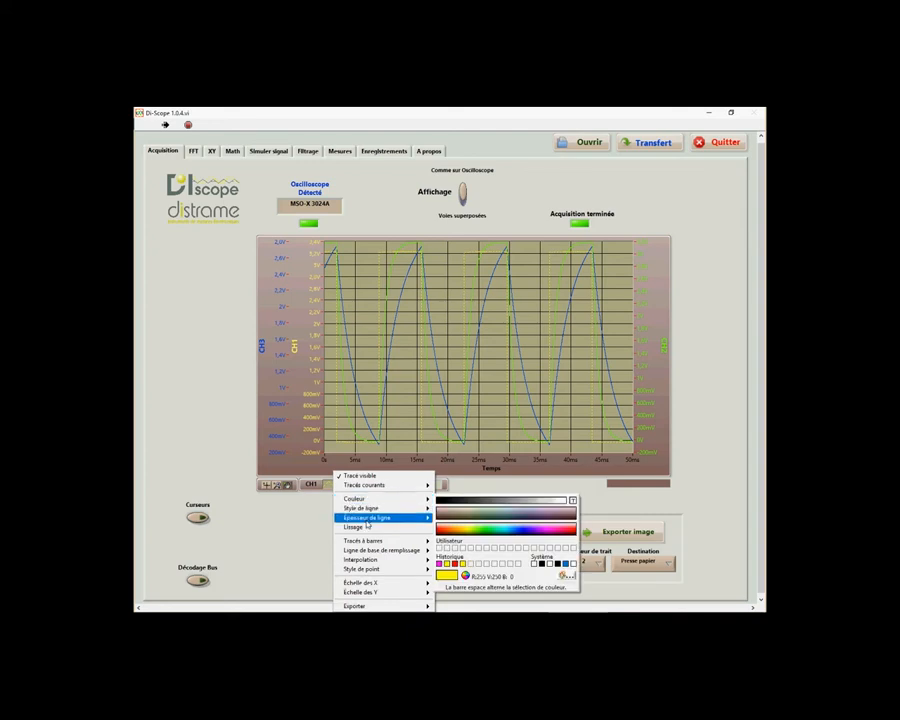
mouse_move(380, 517)
click(433, 534)
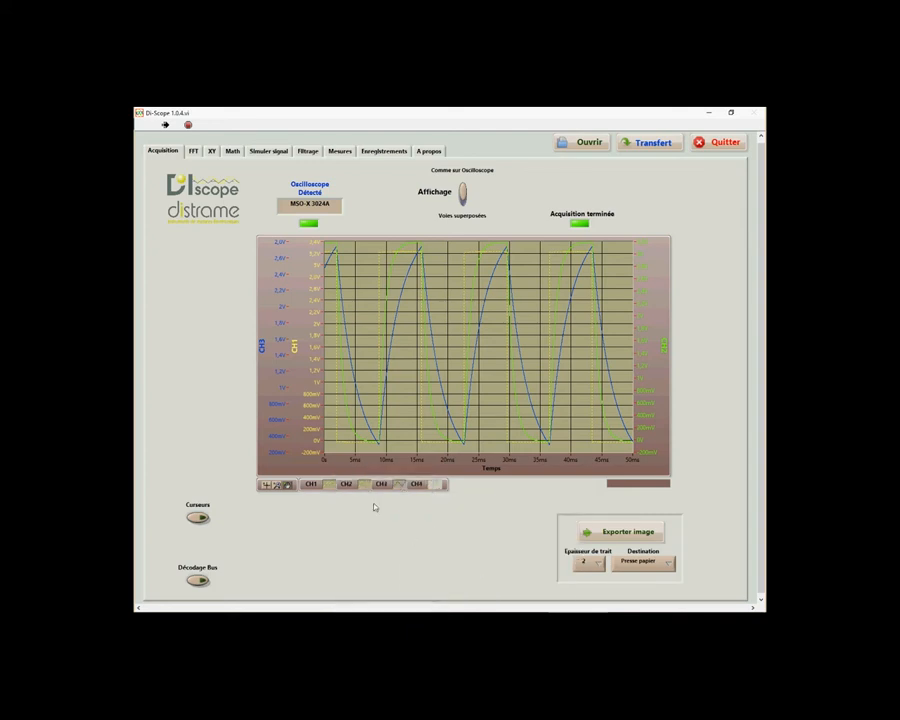
click(334, 484)
mouse_move(372, 511)
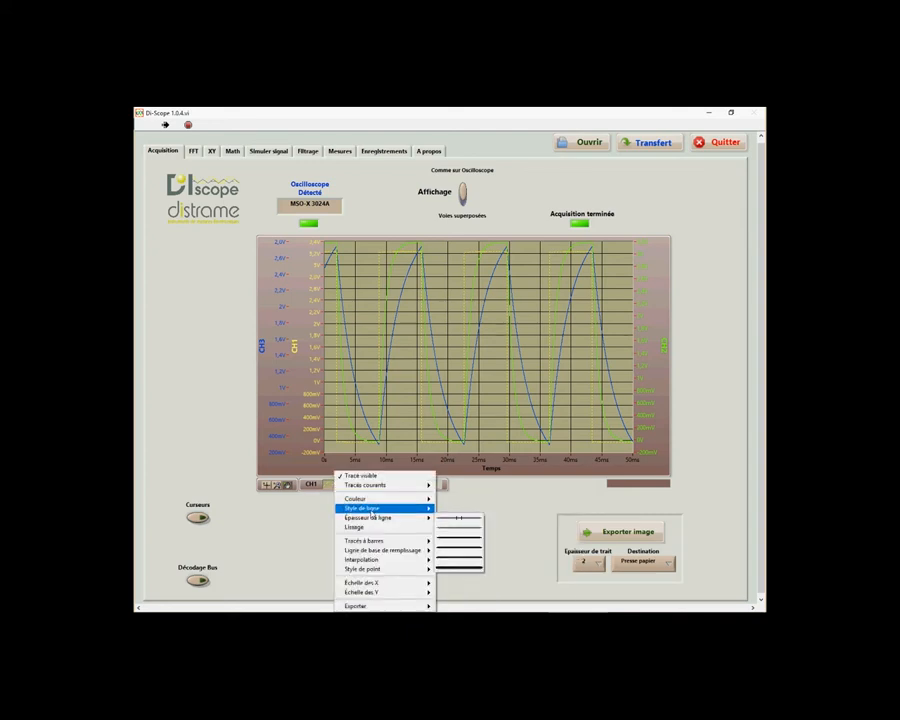
click(462, 521)
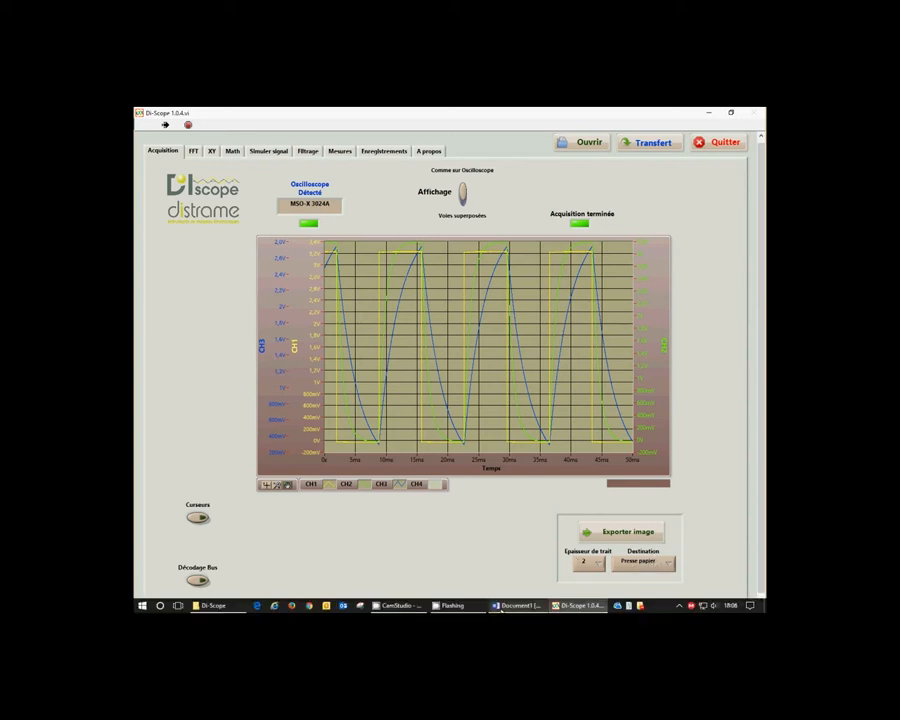
Switch to the Word document and paste the exported oscilloscope graph from the clipboard
click(513, 607)
right_click(392, 328)
key(Escape)
key(ctrl+v)
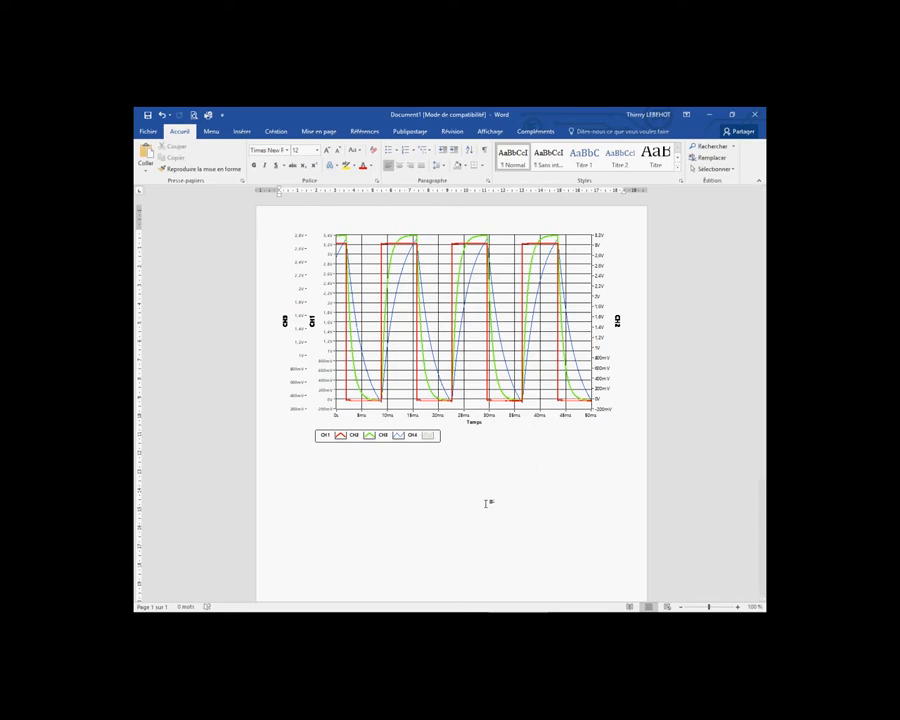
Return to Di-Scope, show the measurement cursors and move cursor 1 to about 13.17 ms on the CH1 trace
mouse_move(522, 581)
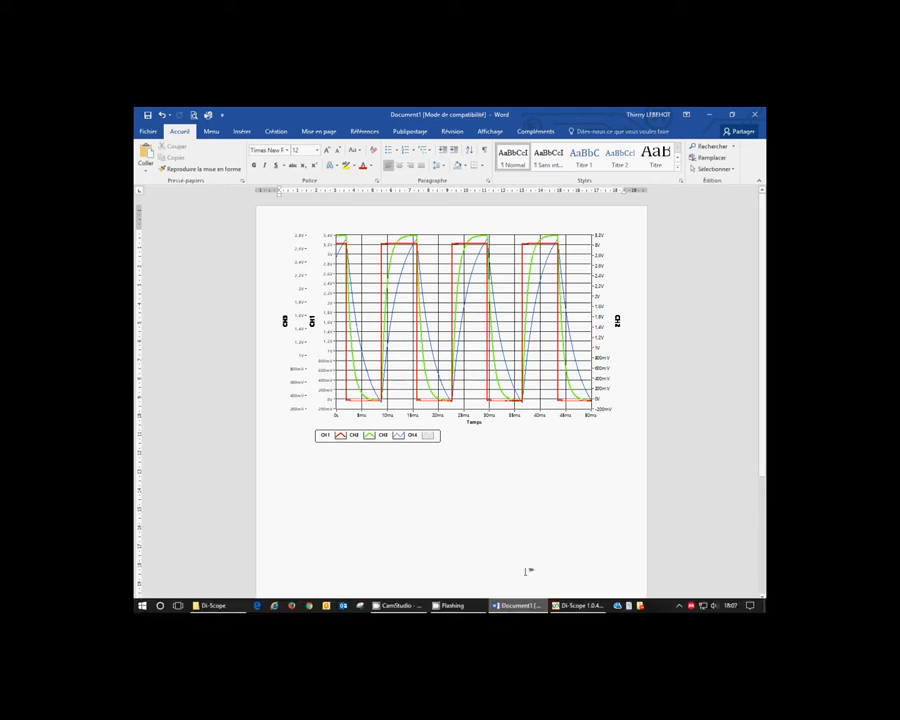
click(578, 605)
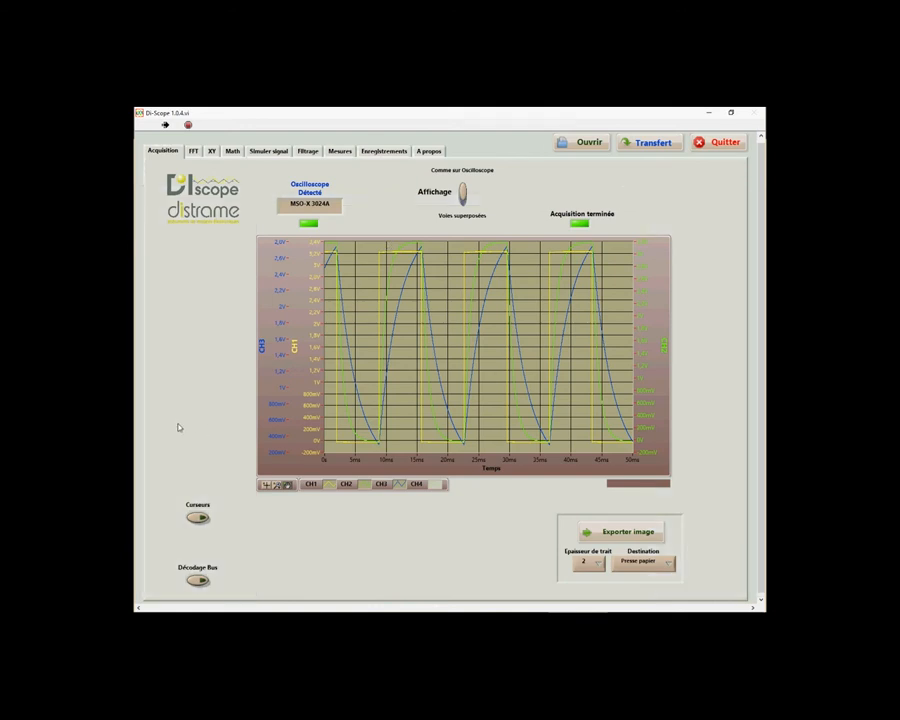
click(204, 519)
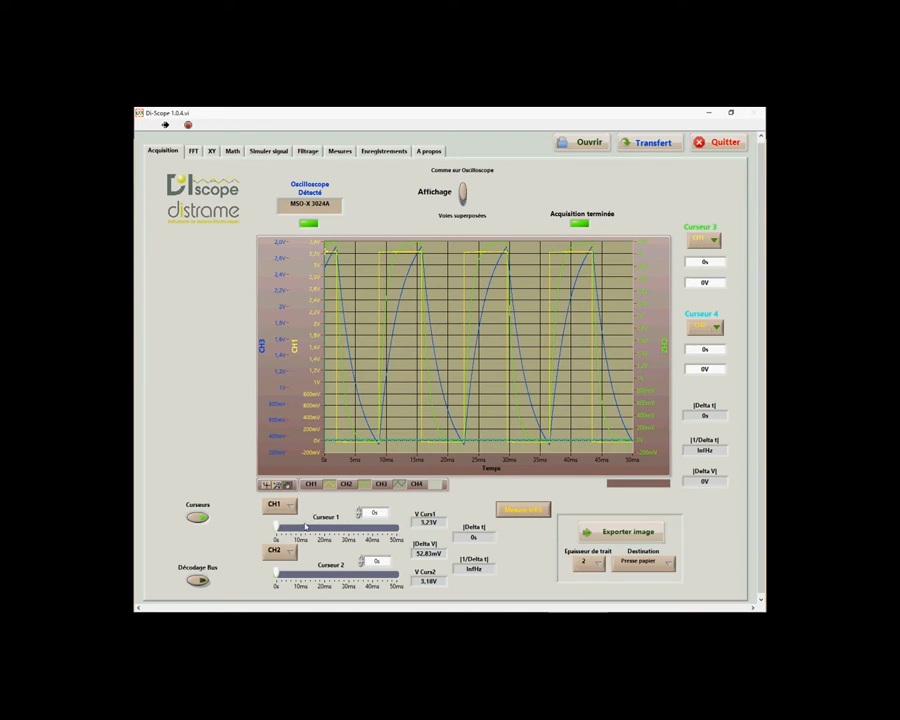
drag(280, 527, 305, 526)
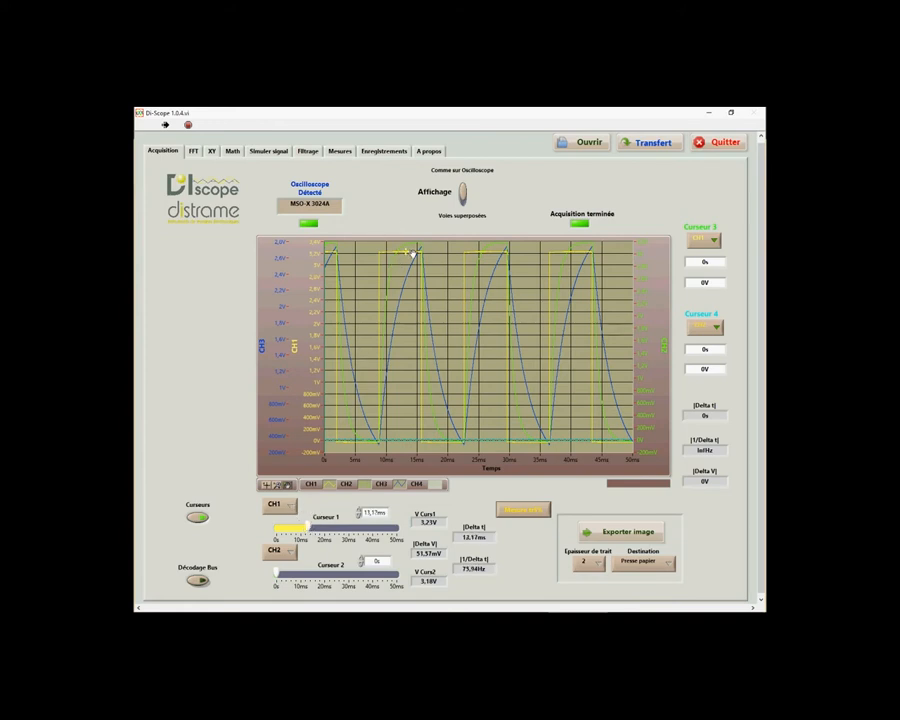
Assign cursor 1 to CH2 and finally to CH3, and move it along the CH3 trace to about 14.28 ms
click(281, 505)
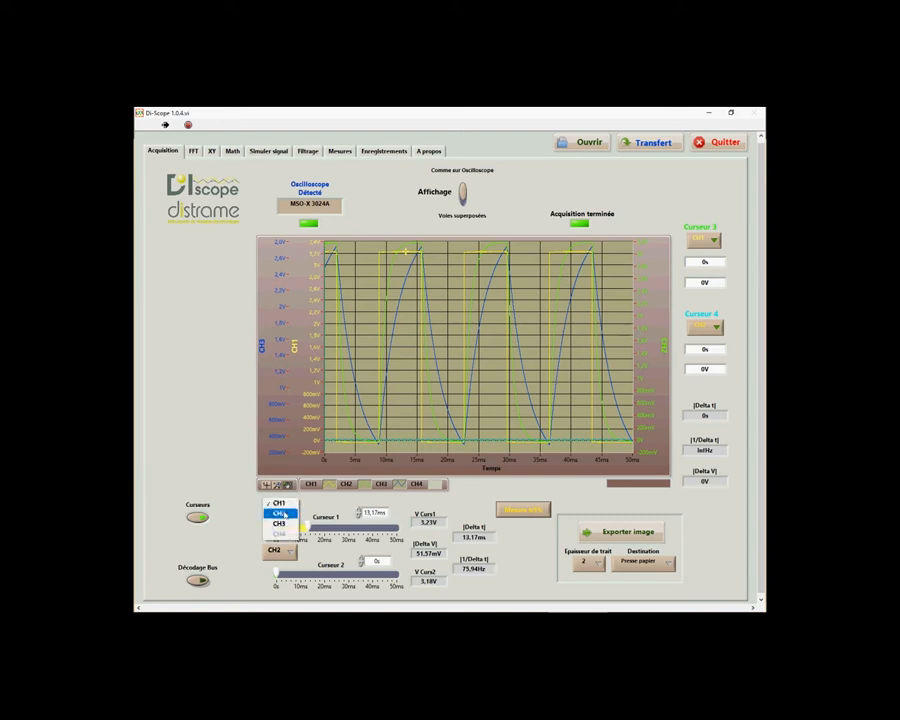
click(280, 514)
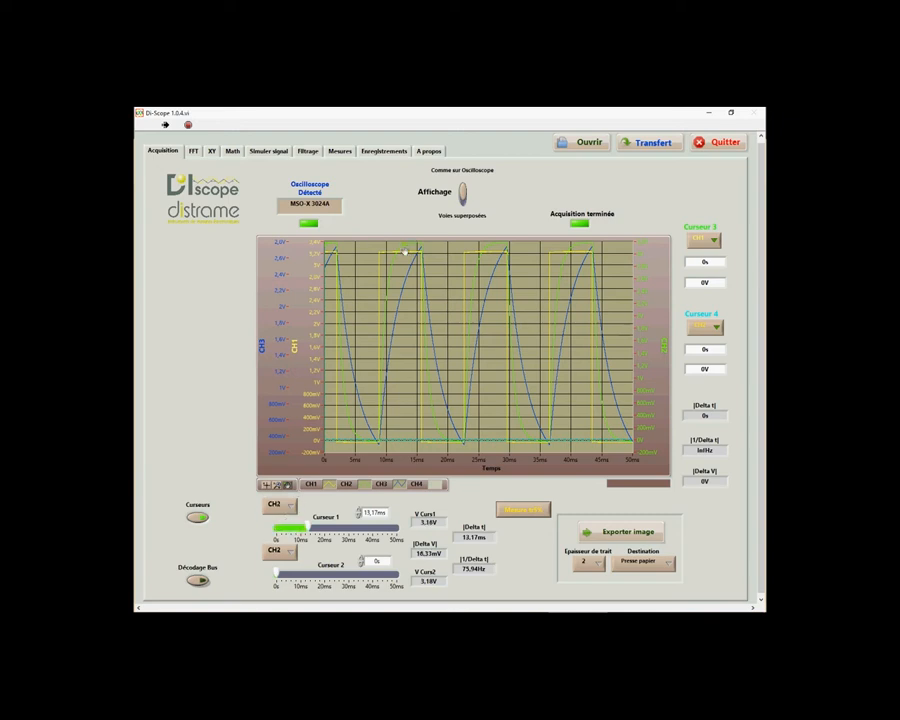
click(279, 505)
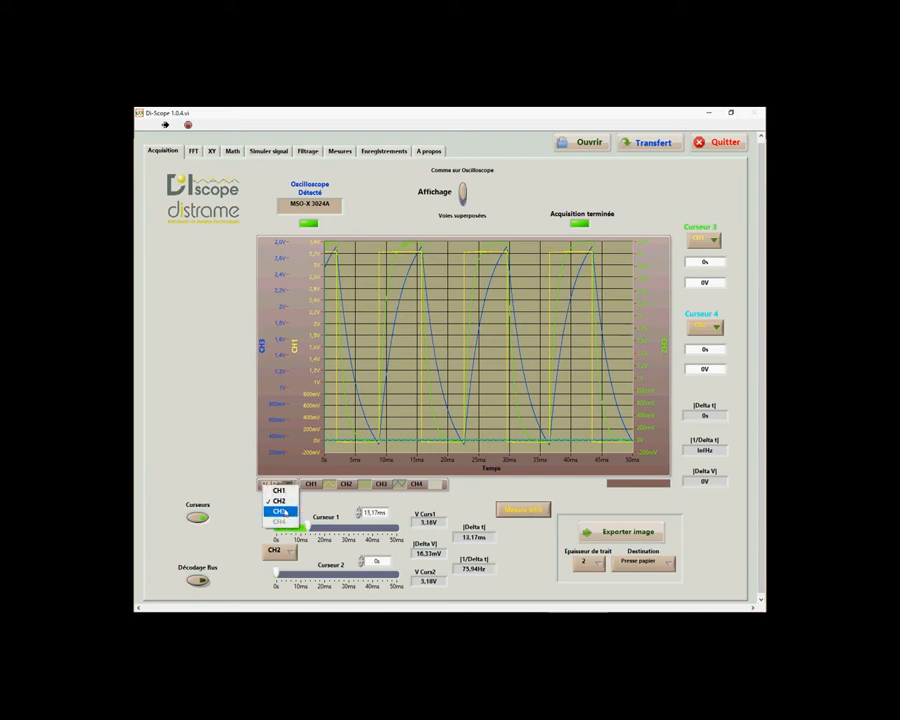
click(282, 513)
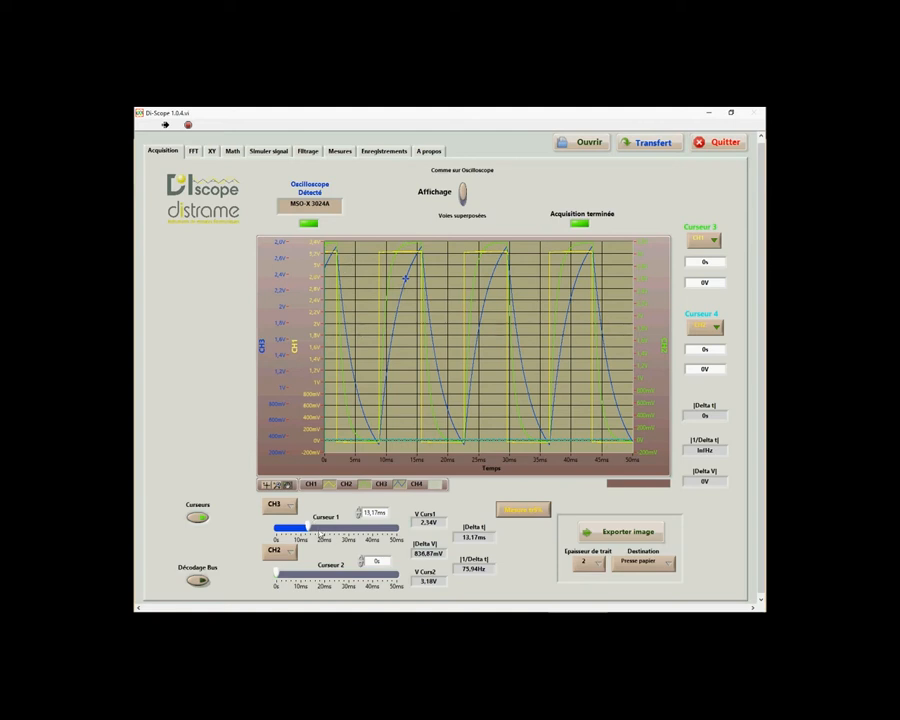
mouse_move(307, 527)
mouse_down()
mouse_move(322, 528)
mouse_move(307, 527)
mouse_up()
mouse_move(405, 279)
mouse_down()
mouse_move(453, 287)
mouse_move(388, 291)
mouse_move(486, 293)
mouse_move(412, 305)
mouse_up()
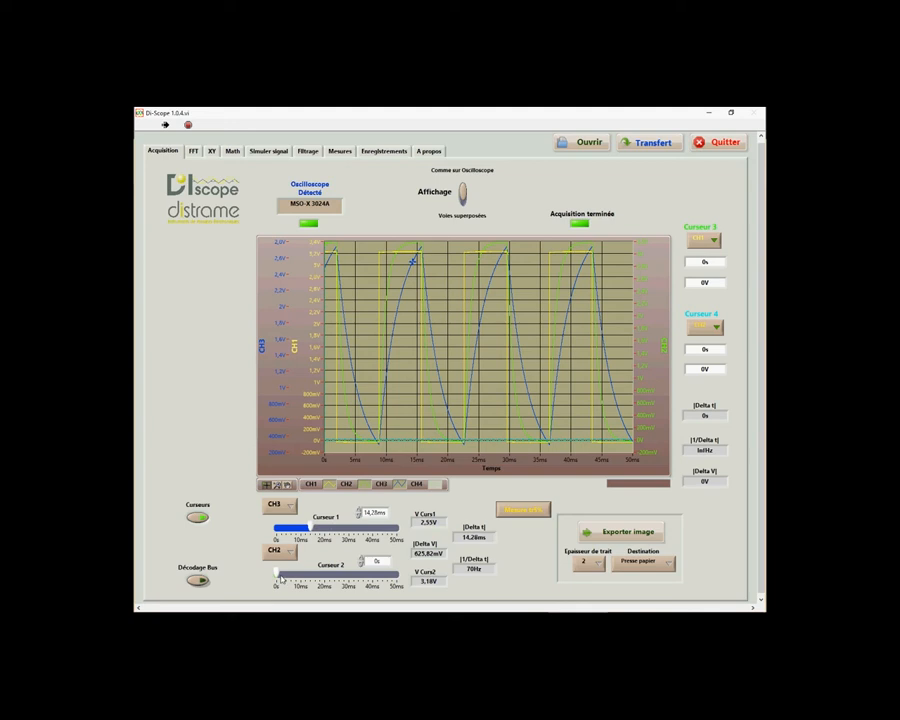
Assign cursor 2 to CH3 and place cursors 1 and 2 on successive CH3 peaks, at about 15.65 ms and 29.37 ms
drag(279, 576, 350, 584)
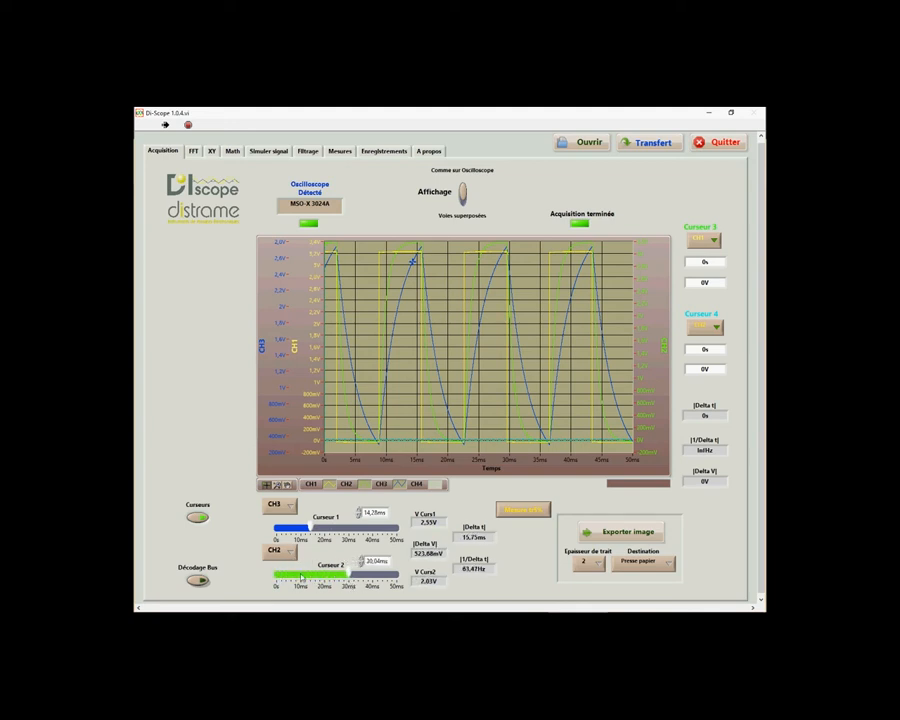
click(289, 553)
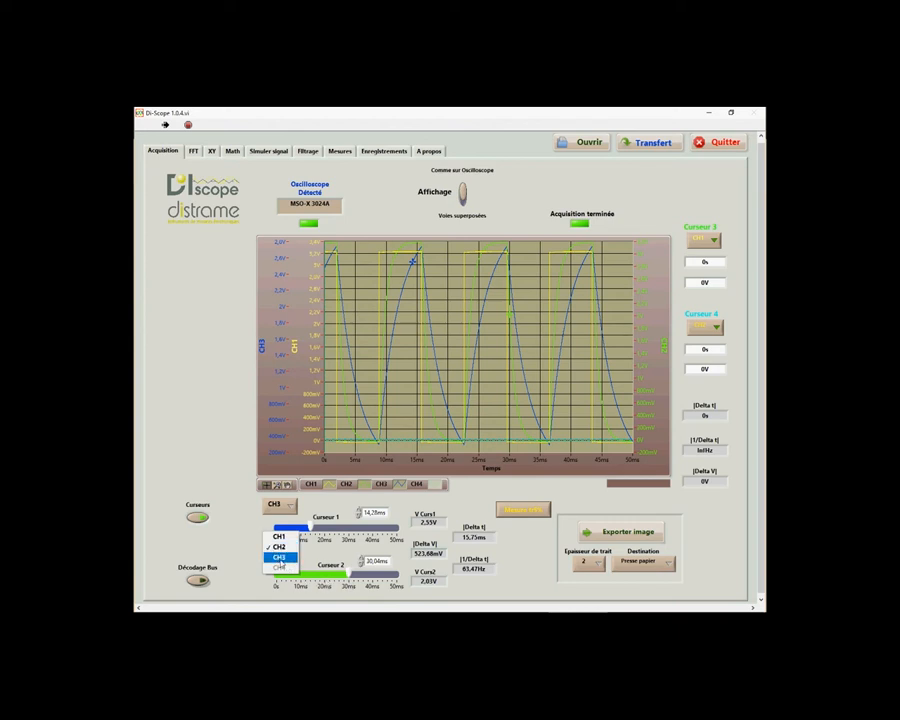
click(280, 558)
drag(509, 272, 504, 266)
drag(413, 262, 421, 254)
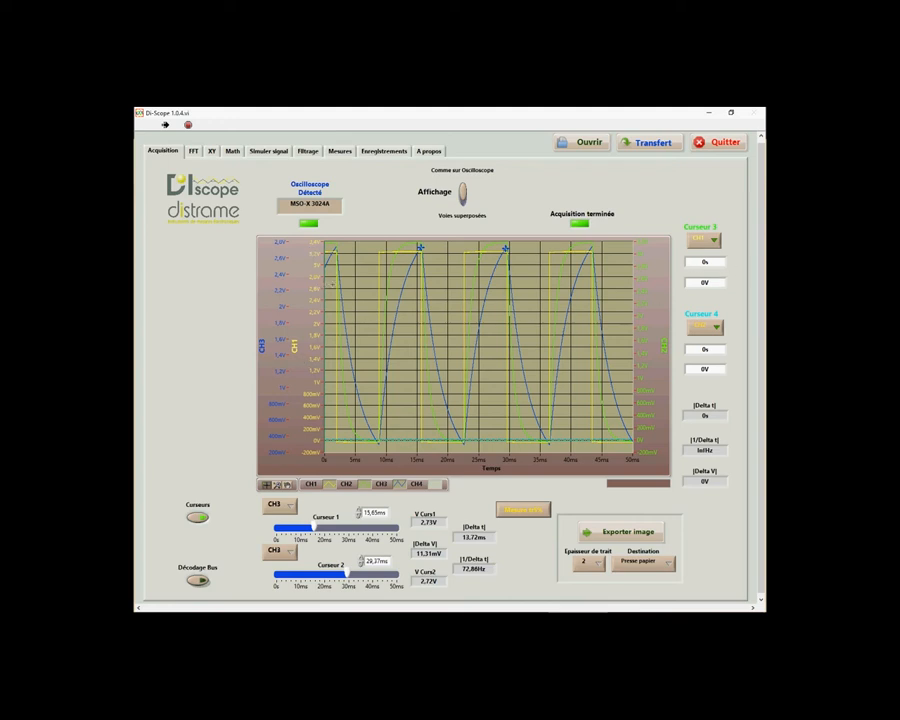
Position cursor 3 at about 19.98 ms and 2.59 V, and raise cursor 4's horizontal line to about 1.76 V
drag(325, 286, 450, 295)
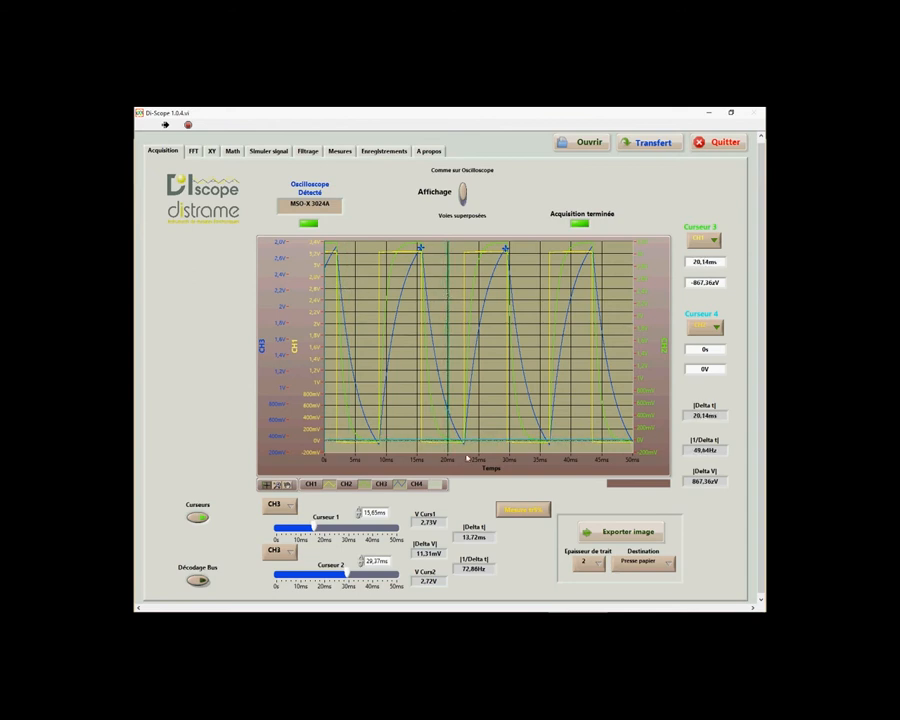
drag(485, 440, 451, 311)
drag(497, 440, 448, 287)
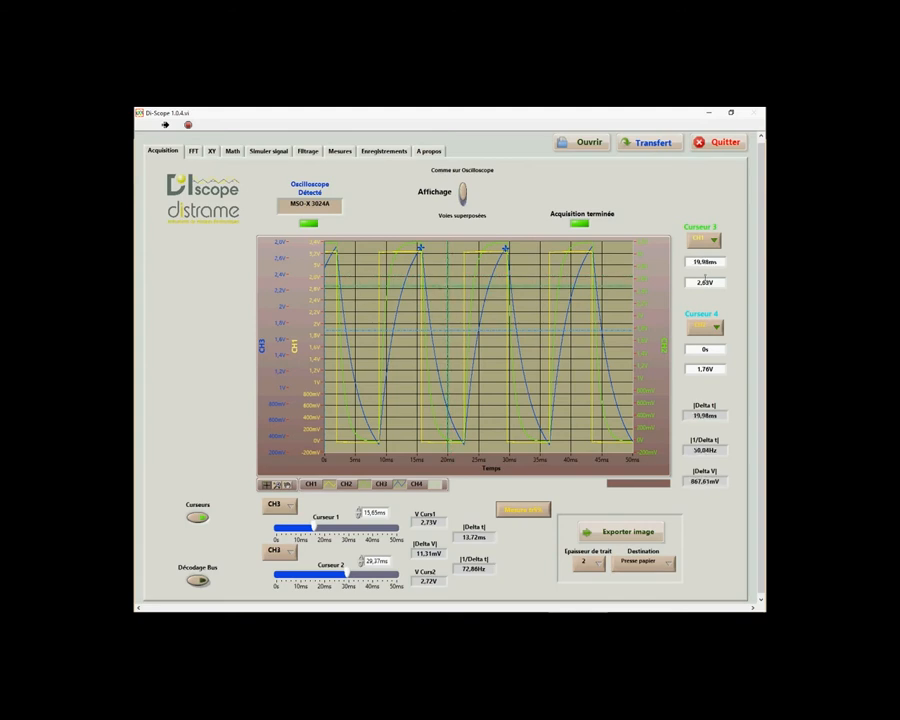
drag(443, 287, 443, 291)
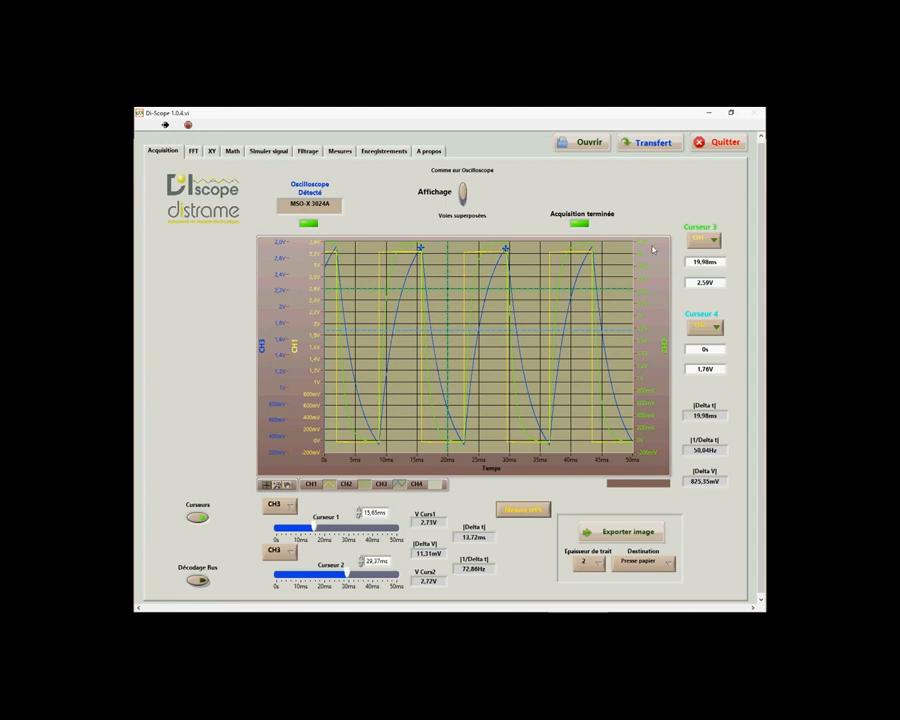
Assign cursor 3 to CH3 and place cursor 4 at about 13.88 ms and 1.64 V on the graph
click(710, 241)
click(705, 247)
click(710, 241)
click(705, 247)
drag(329, 304, 410, 337)
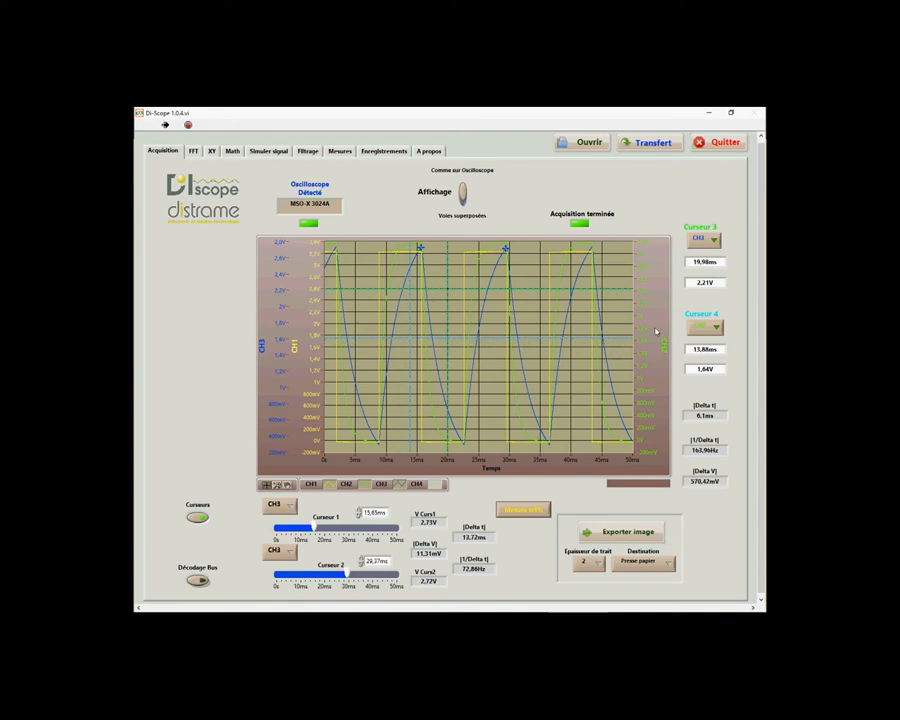
Set cursor 3's time position to 12 ms
double_click(699, 261)
text(12ms)
key(Return)
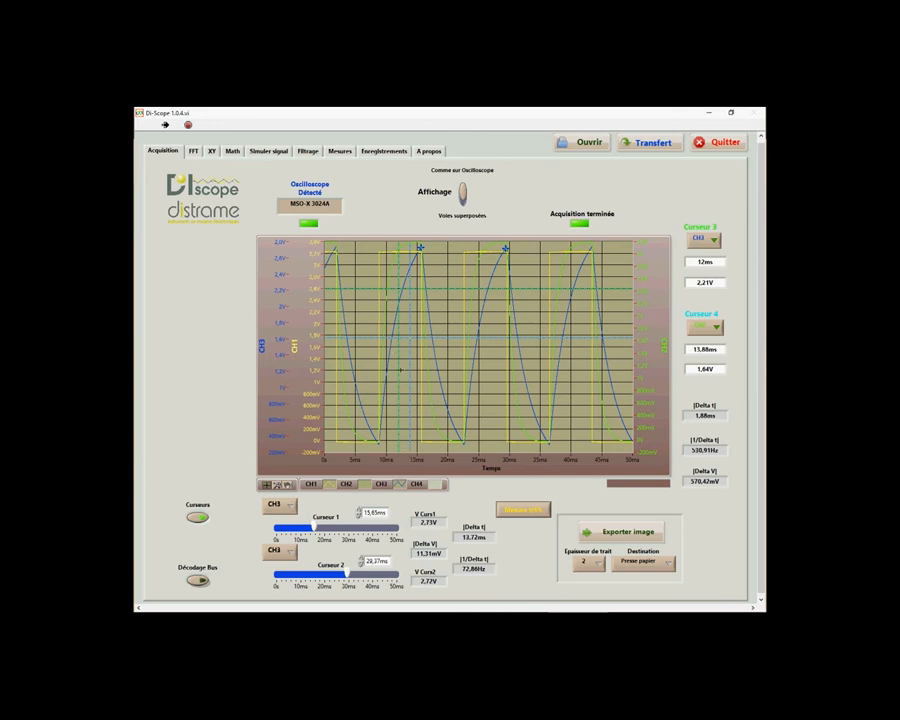
Set cursor 3's time position to 25 ms and its voltage level to 1 V
double_click(705, 261)
text(25)
key(Return)
drag(708, 282, 686, 284)
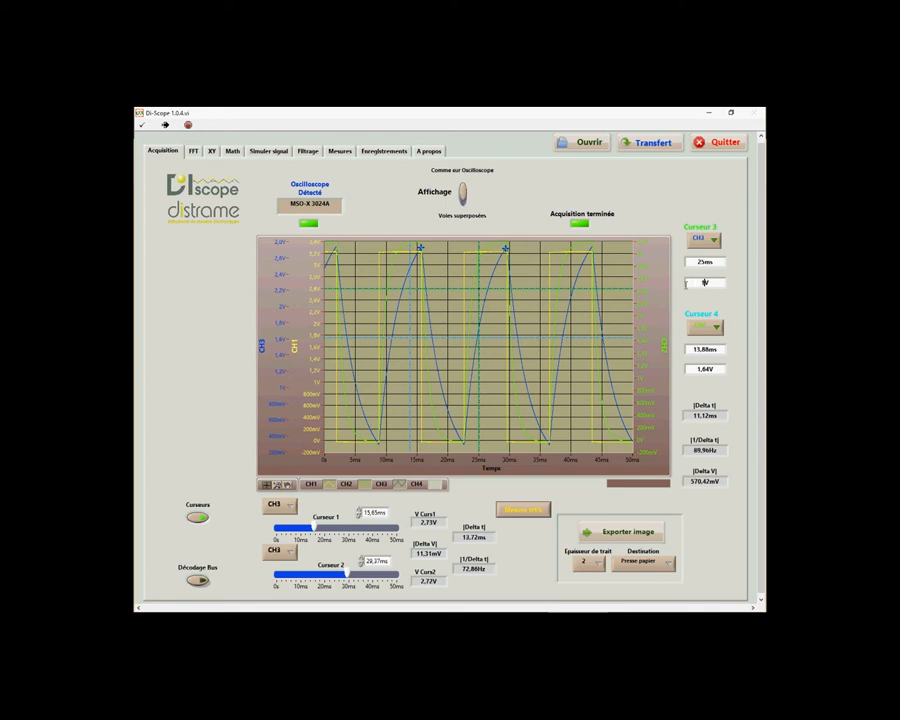
text(1)
key(Return)
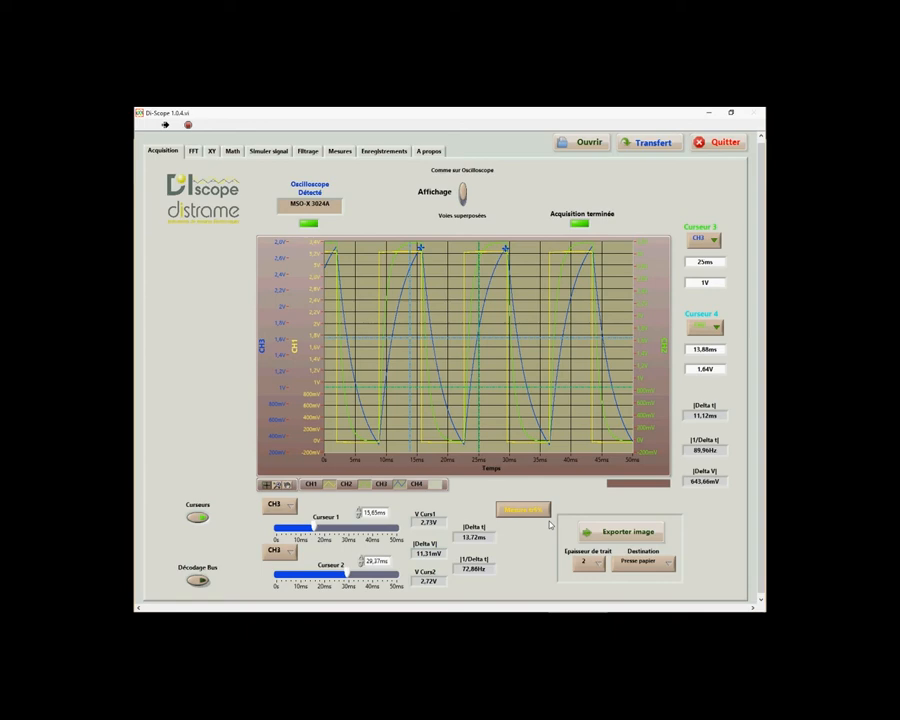
Transfer a new acquisition from the oscilloscope and return cursors 1 and 2 to 0 s
click(650, 142)
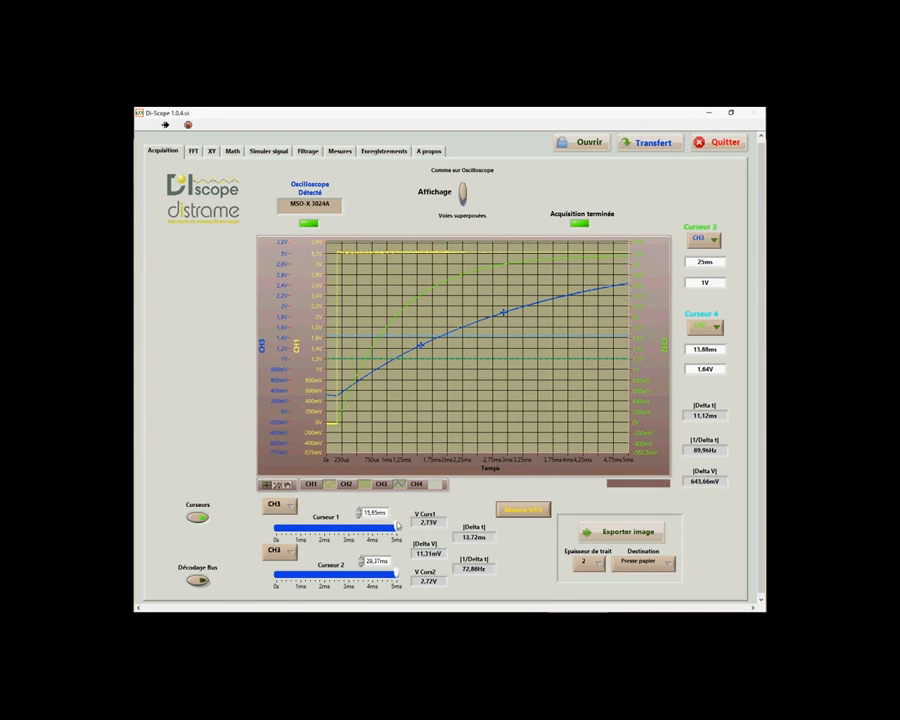
drag(394, 524, 276, 532)
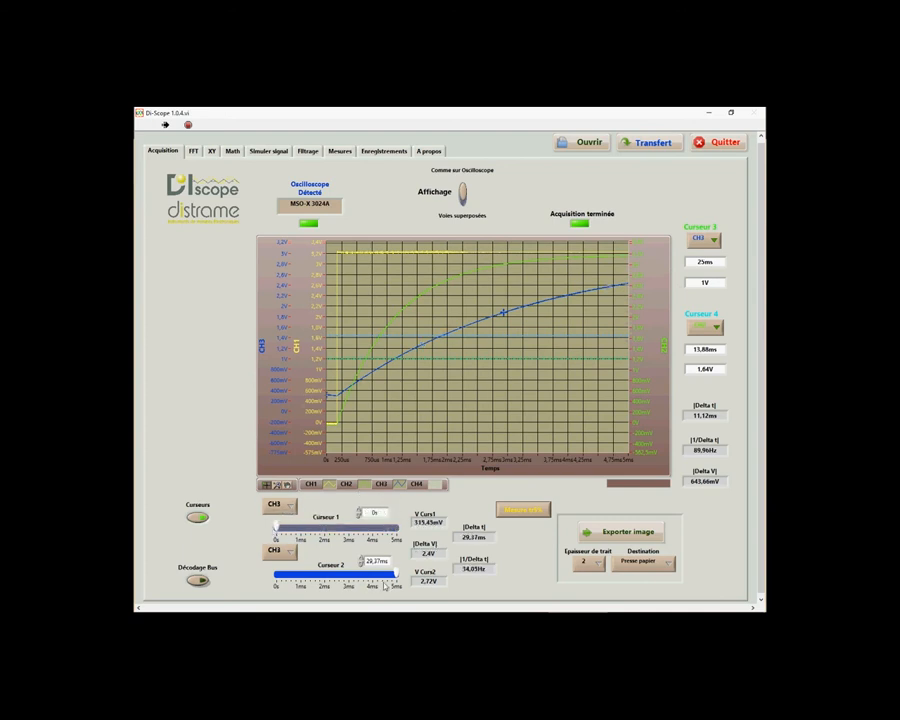
drag(396, 574, 260, 577)
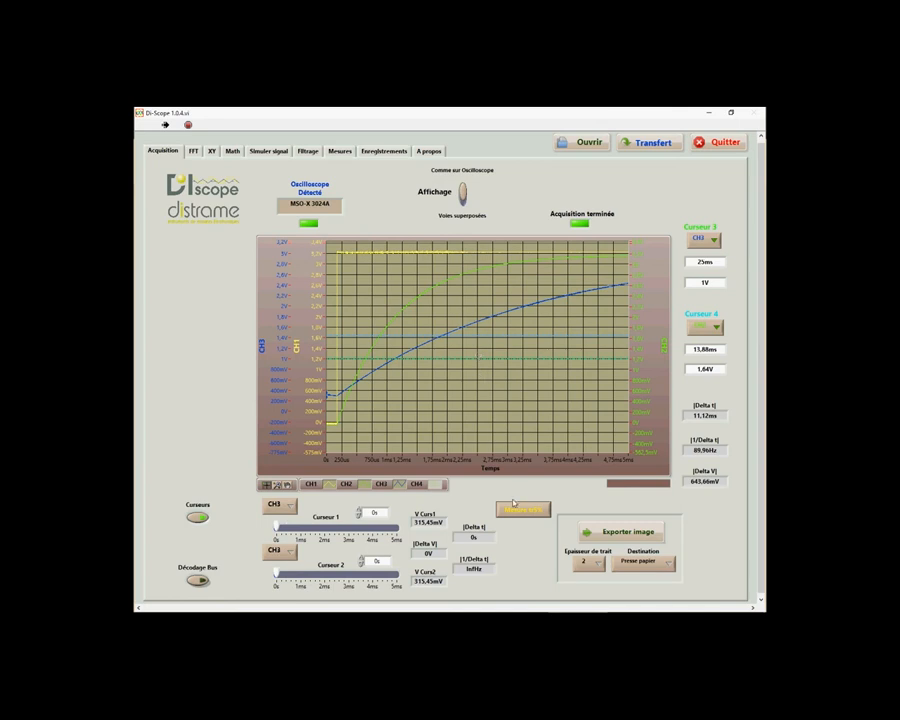
Set cursor 3's time position to 2 ms on the newly transferred traces
double_click(704, 262)
text(2)
key(Return)
text(m)
key(Return)
Start the 5% response time measurement and assign cursor 3 to the CH2 step response
click(525, 511)
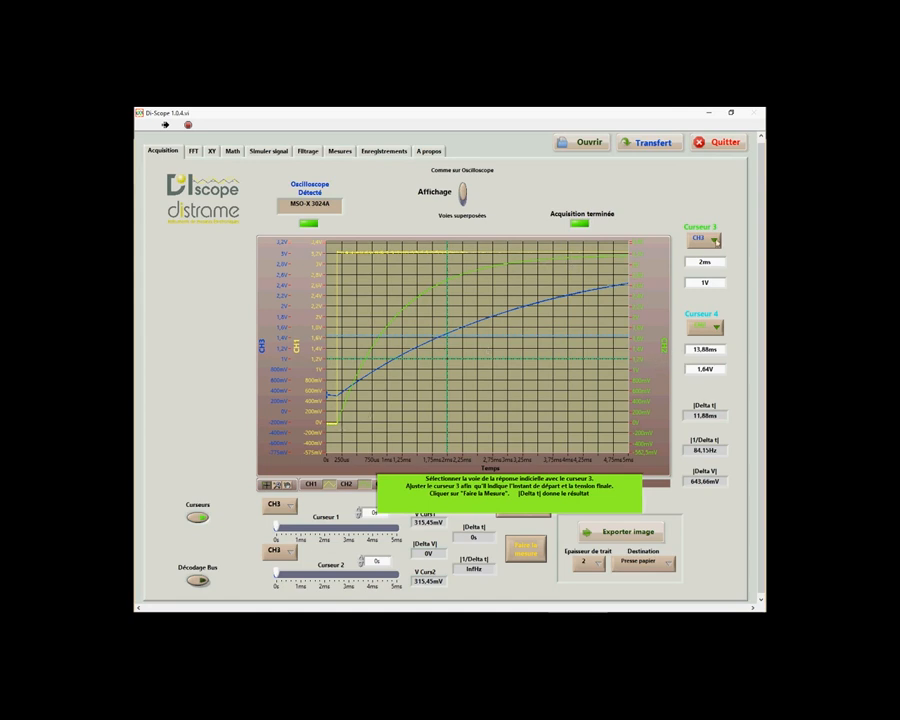
click(709, 241)
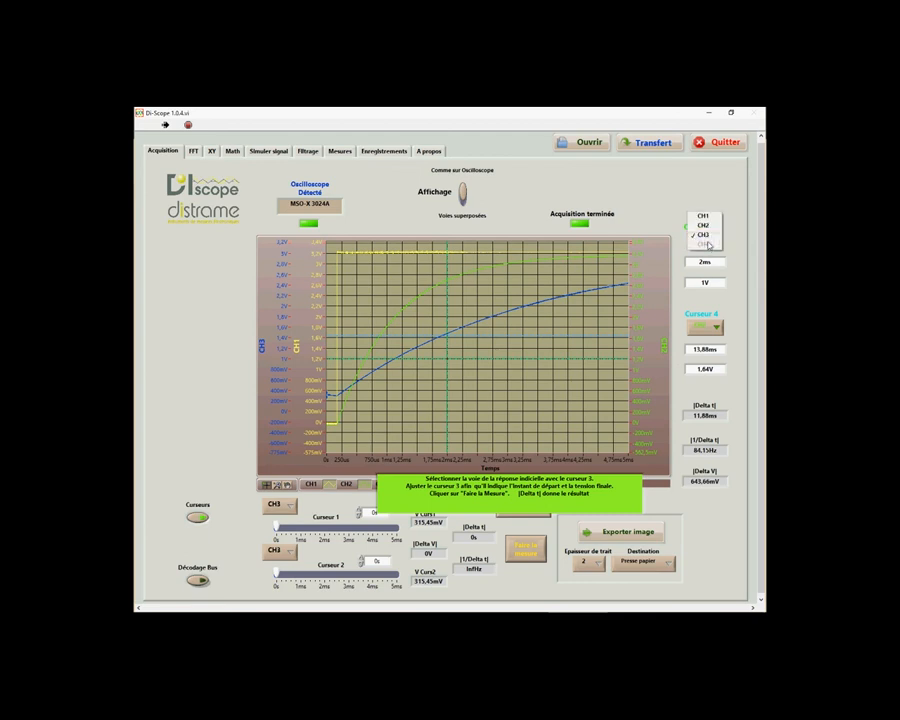
click(703, 226)
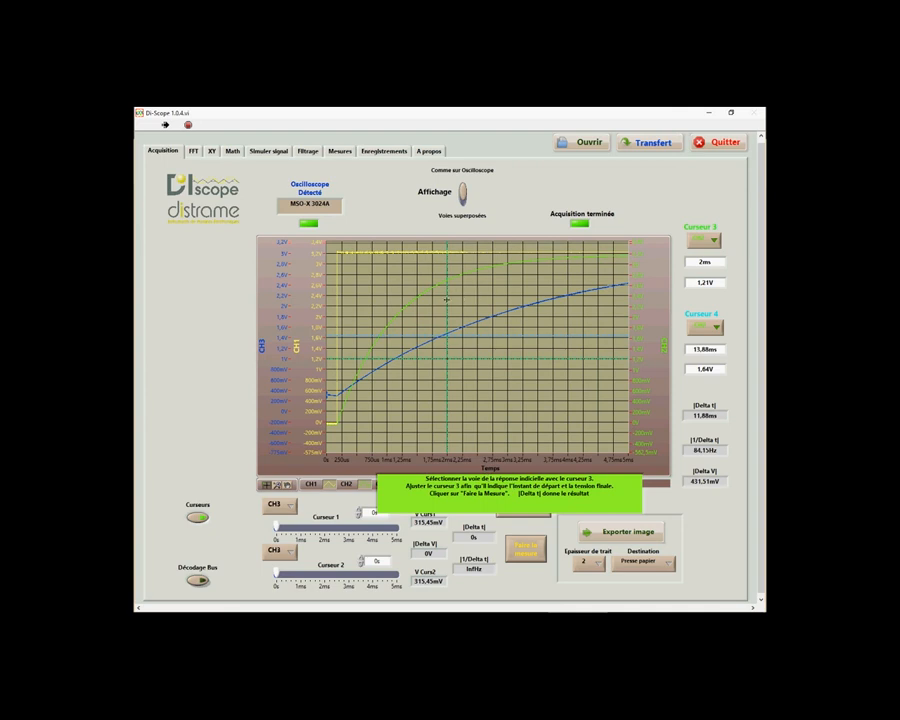
Run the measurement with cursor 3 at the CH2 start instant and final voltage, about 172.12 µs and 3.17 V, and hide the cursors
drag(446, 296, 337, 317)
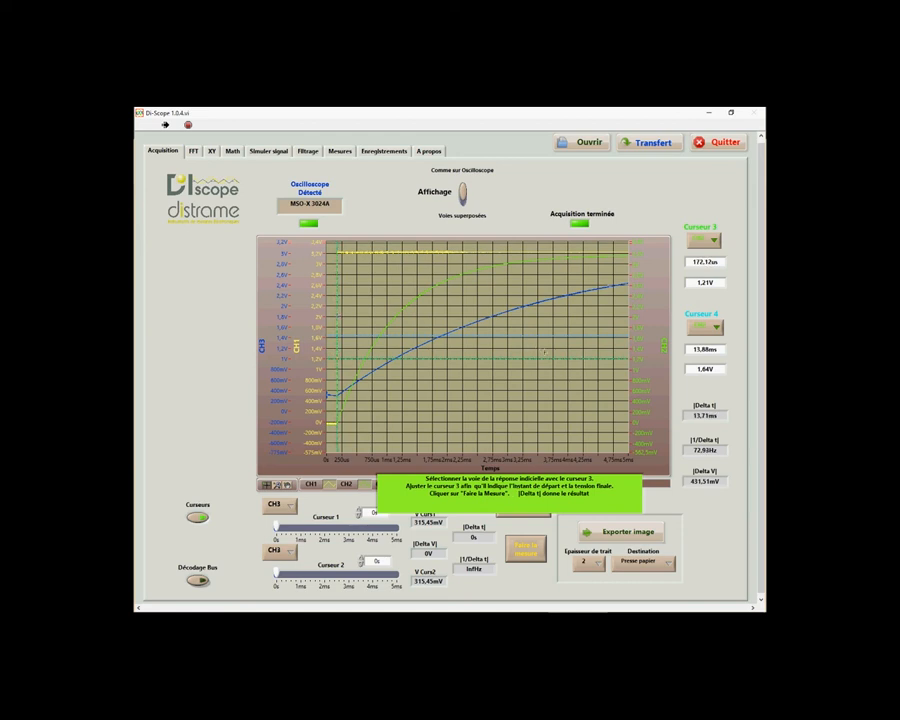
drag(553, 358, 572, 256)
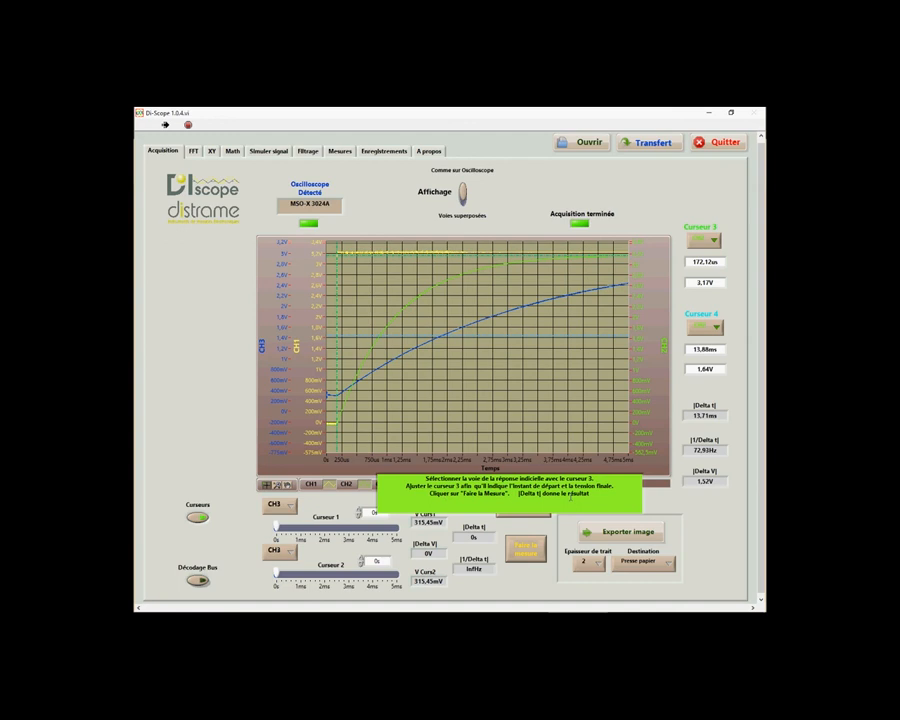
click(526, 550)
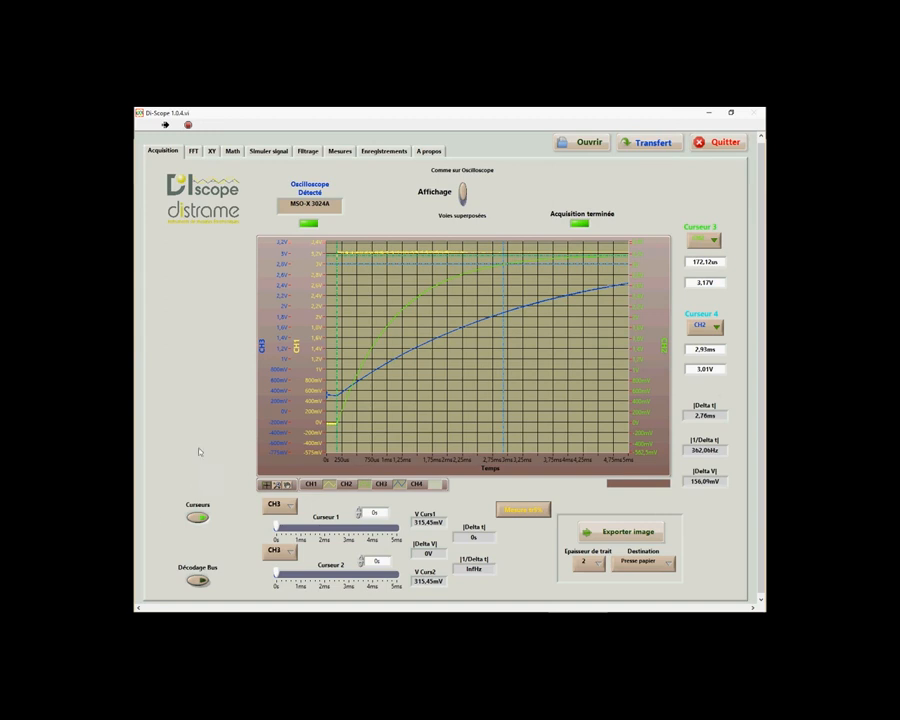
click(198, 517)
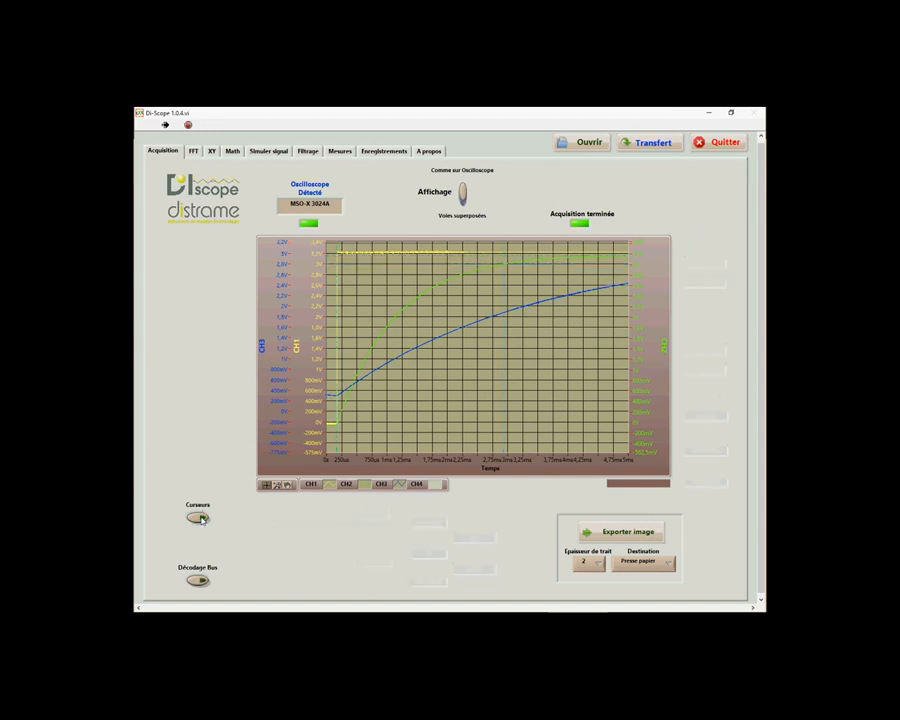